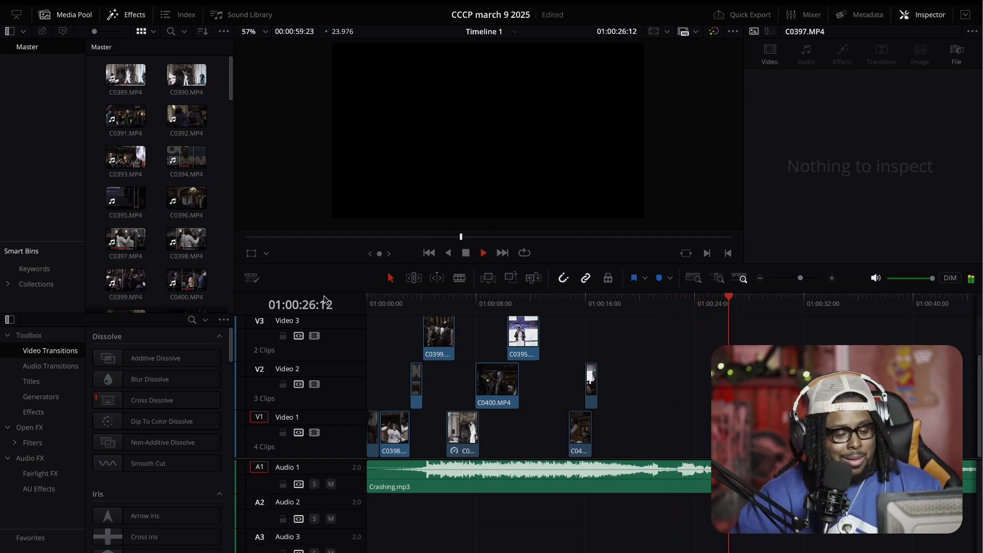
Step: Play the Crashing.mp3 music to find a new starting point and split the clip on Audio 1 at about 01:00:19
key(space)
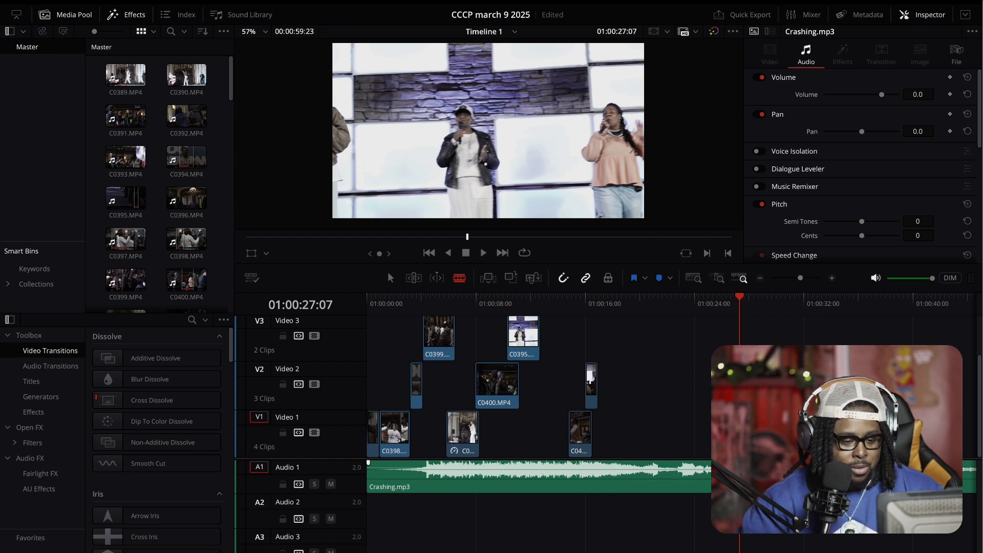
click(664, 299)
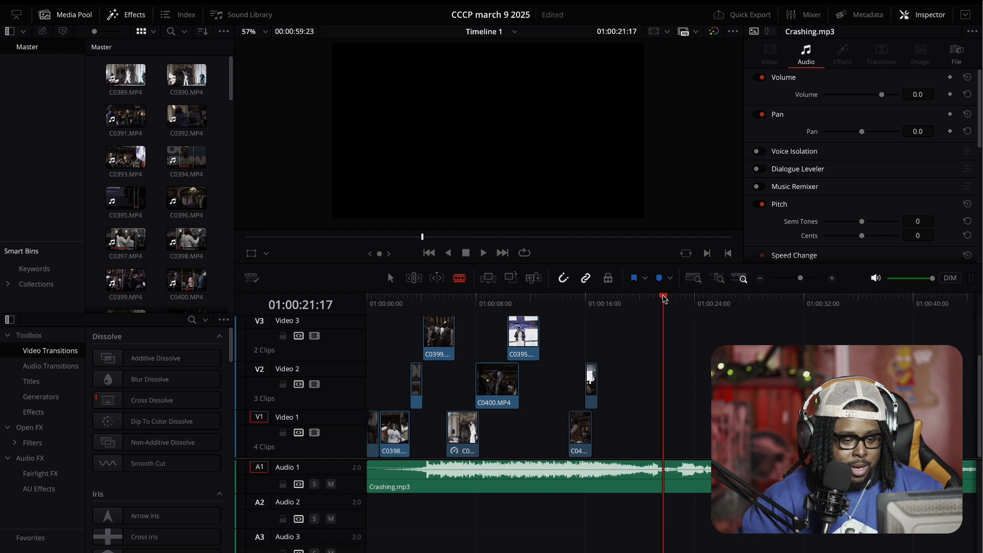
key(space)
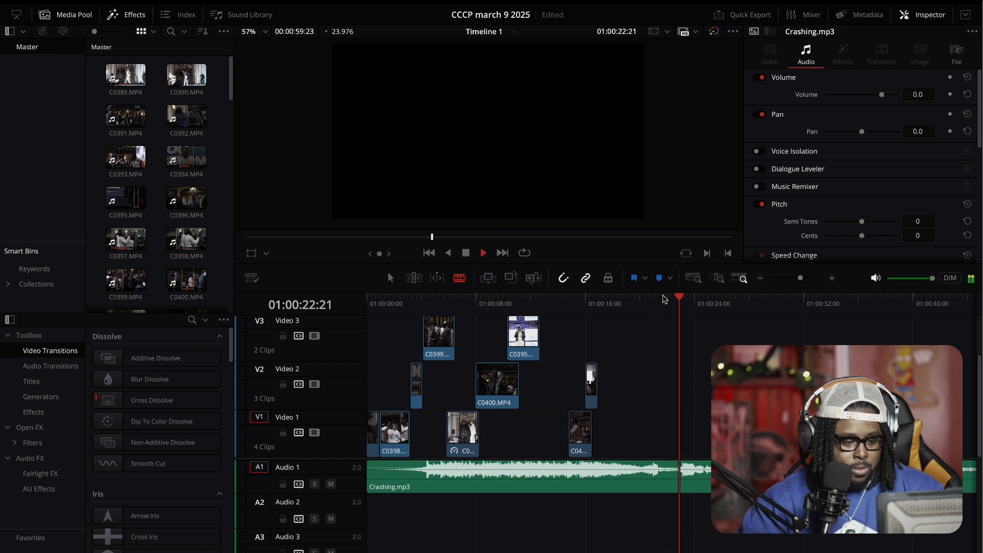
click(615, 298)
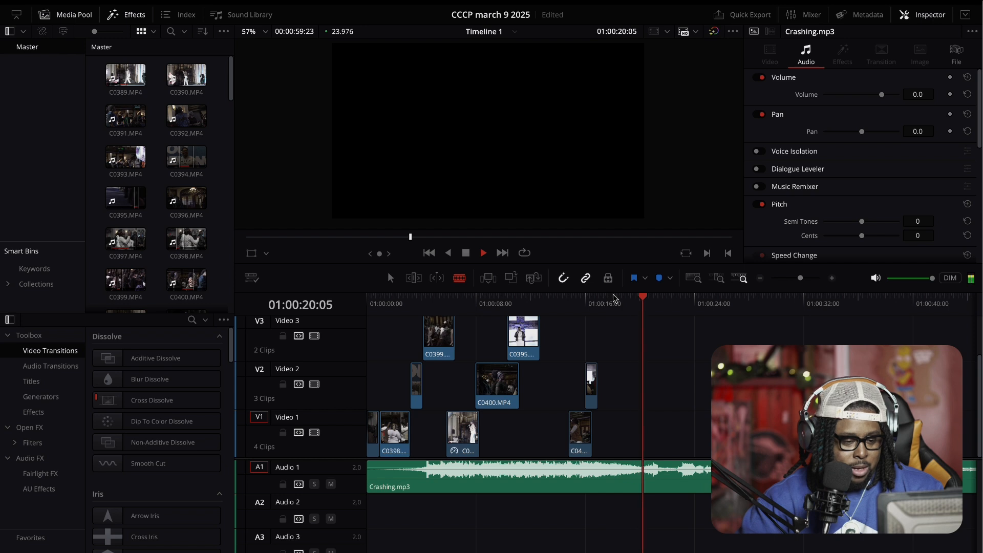
key(space)
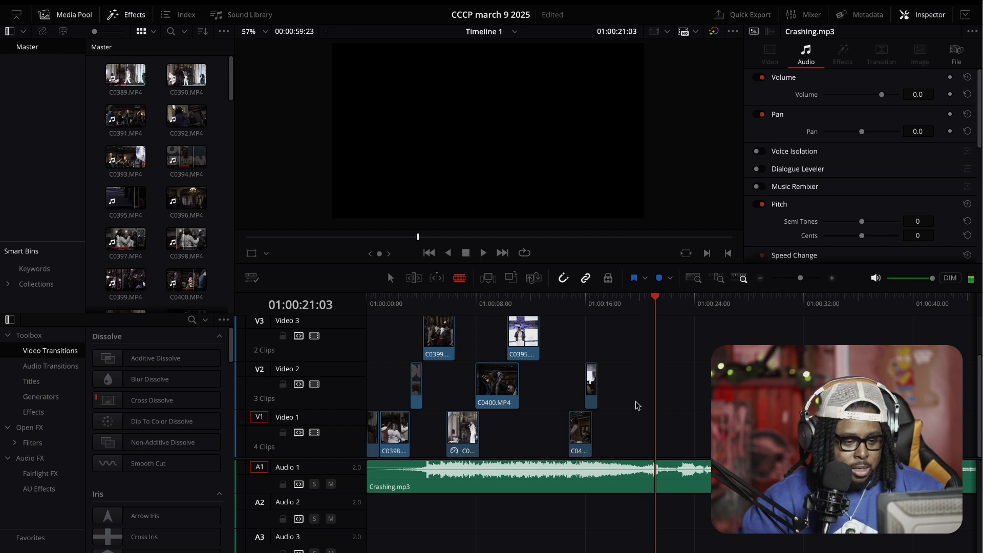
click(632, 466)
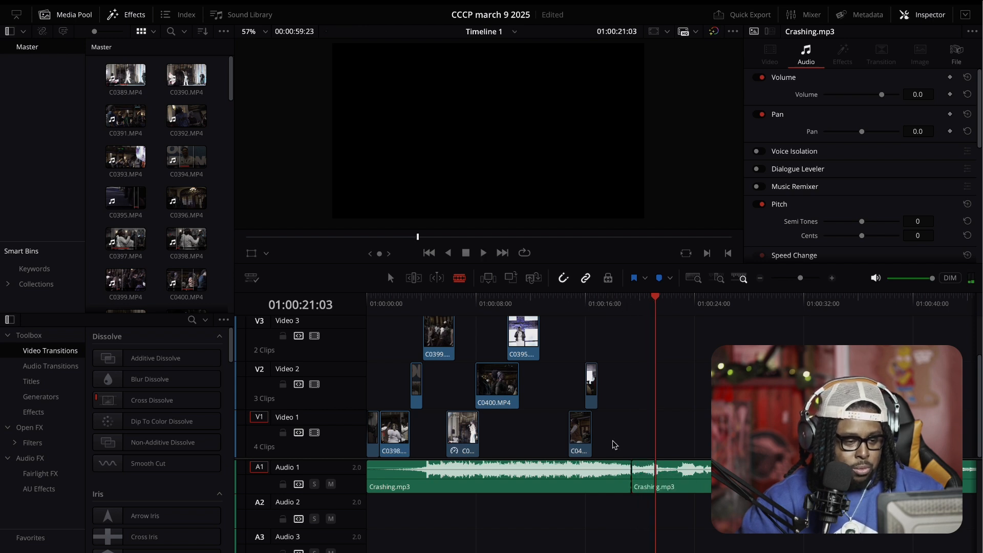
Step: Delete the first section of Crashing.mp3, extend the remaining clip's start by about two frames and ripple-delete the gap before it
click(391, 280)
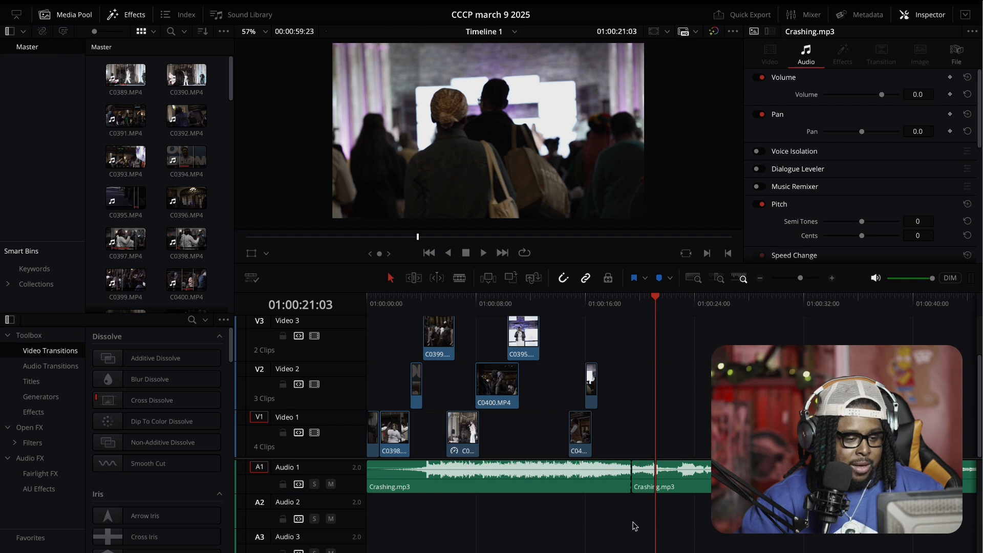
click(573, 490)
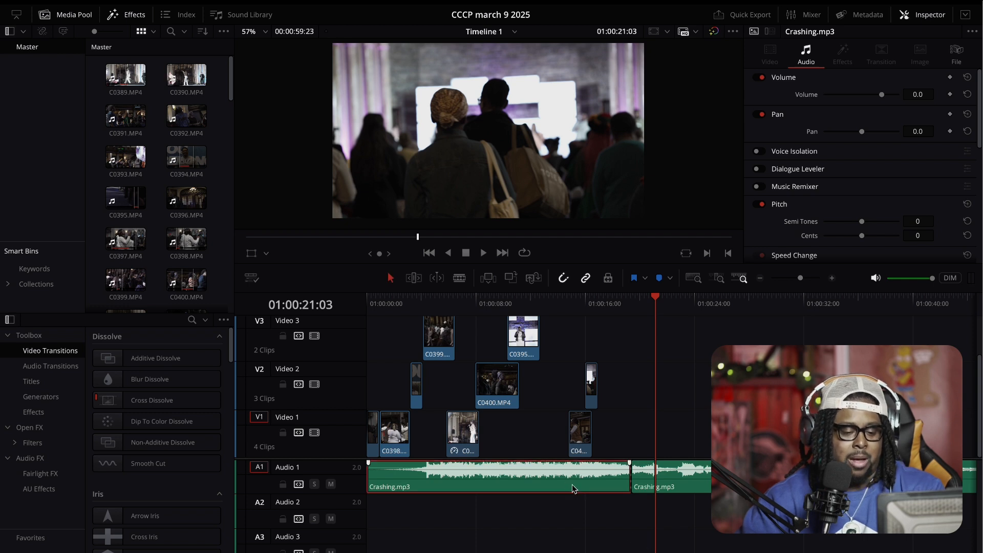
key(Delete)
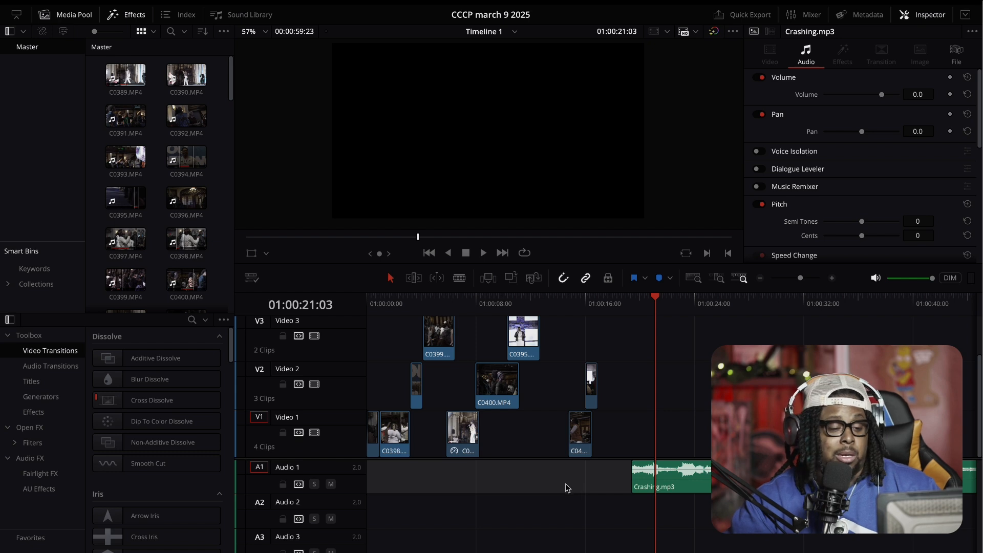
click(605, 488)
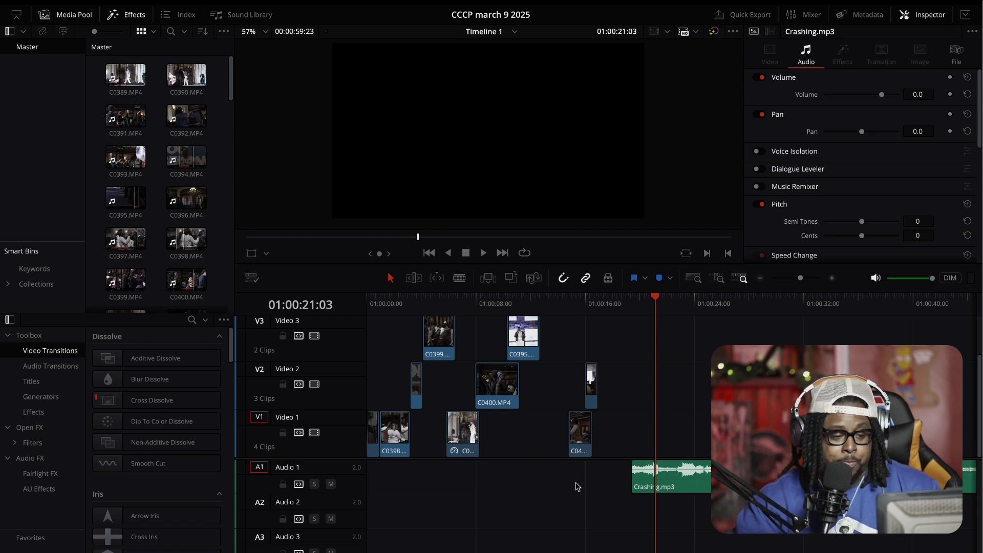
mouse_move(738, 486)
mouse_down()
mouse_move(704, 489)
mouse_move(737, 486)
mouse_up()
click(617, 481)
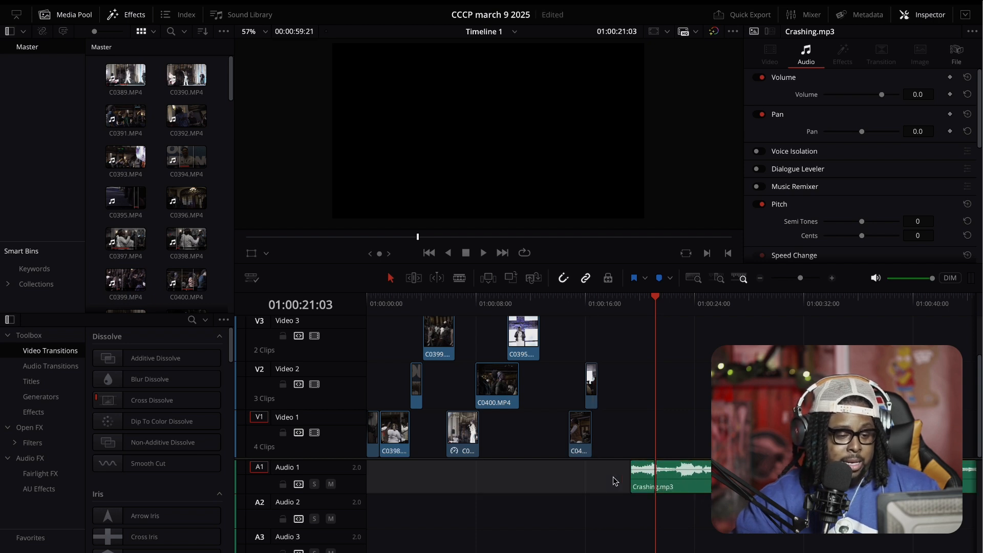
key(Delete)
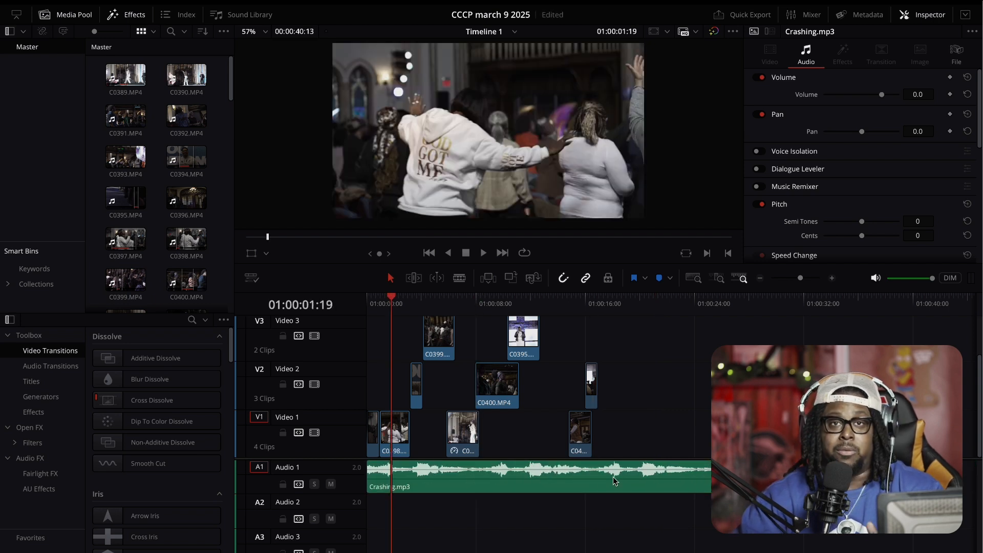
click(449, 394)
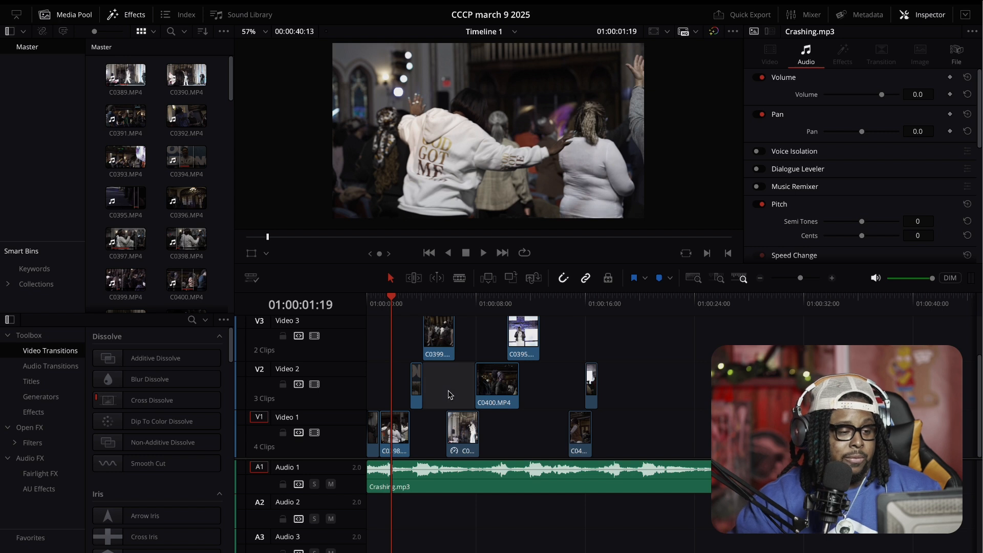
click(391, 295)
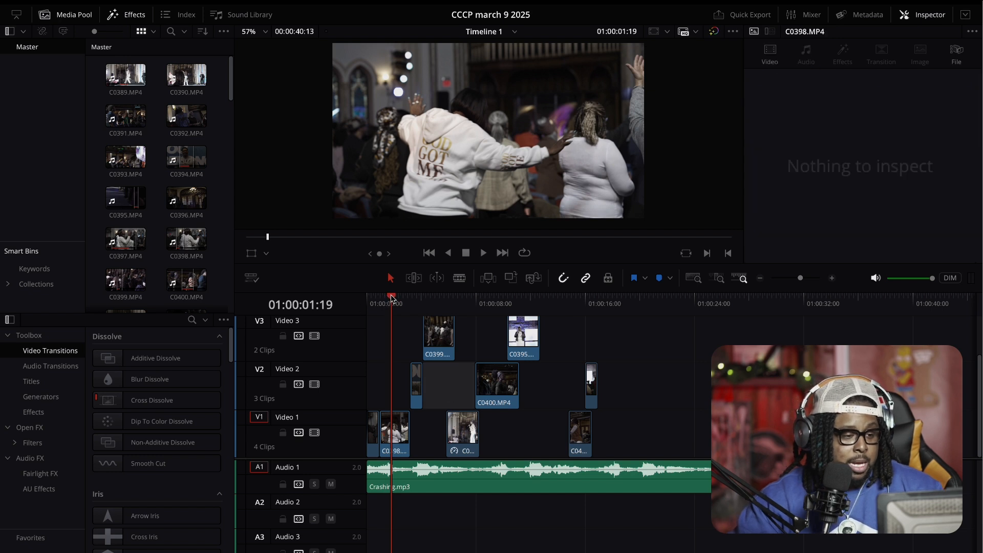
click(444, 392)
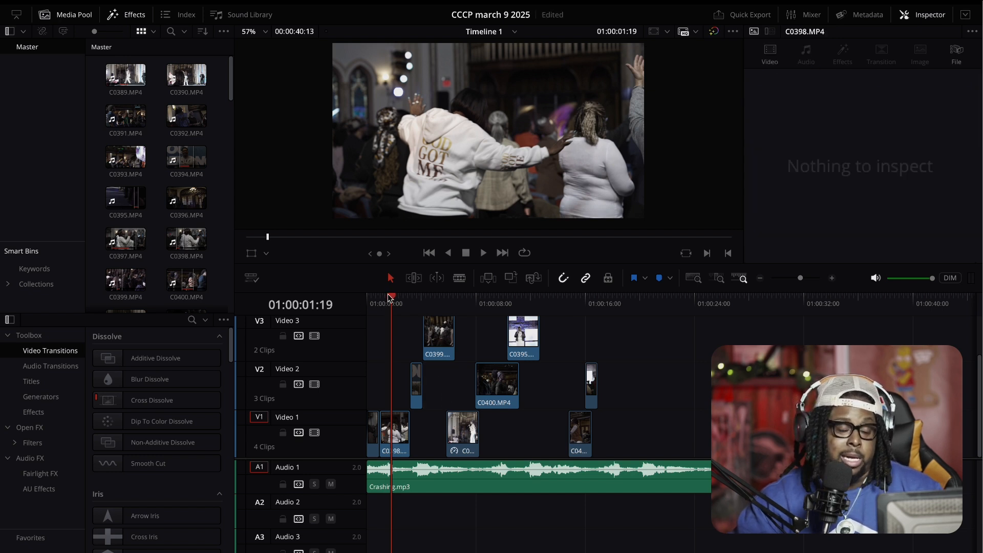
Step: Play the opening, shift Crashing.mp3 about 1.5 seconds later and extend its start back to the beginning of the timeline
drag(389, 297, 338, 309)
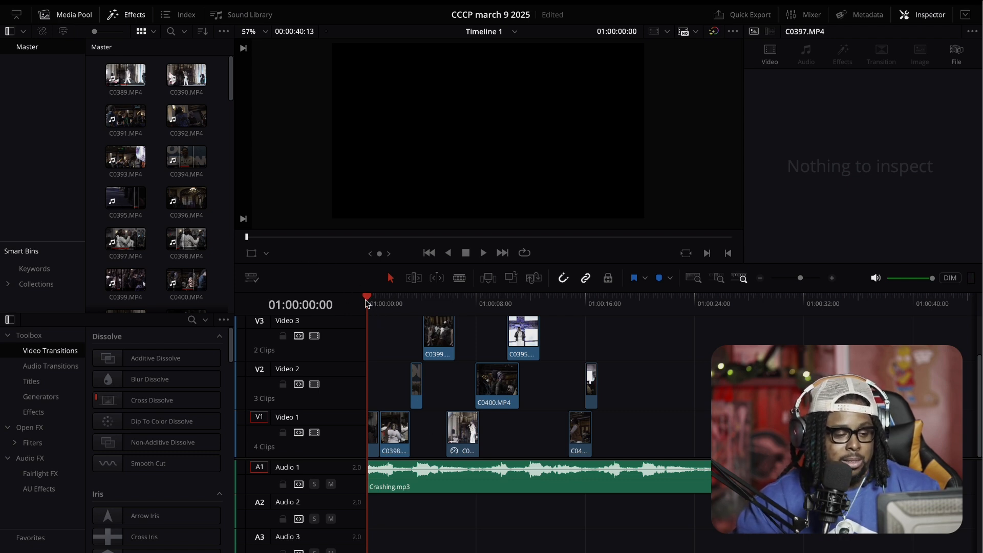
drag(370, 469, 372, 464)
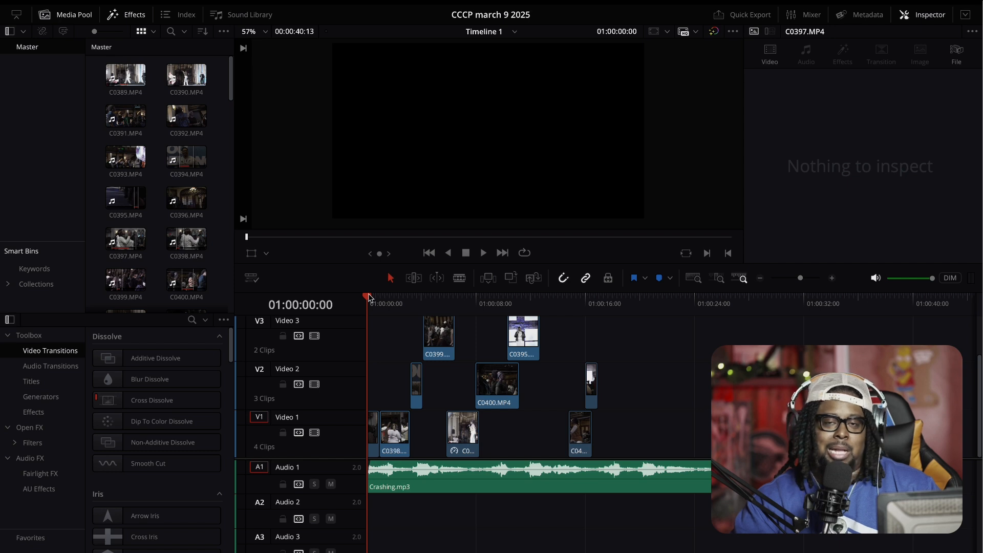
key(space)
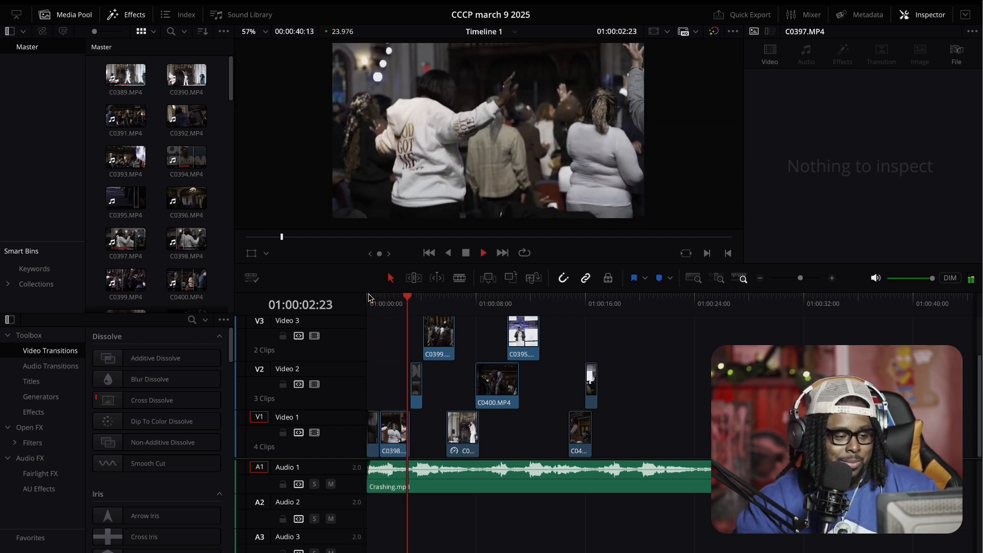
key(space)
drag(437, 485, 458, 486)
drag(390, 481, 355, 480)
Step: Play the timeline from the beginning to review the clips against the music, and park the playhead near the last clip's end at 01:00:16:18
click(368, 297)
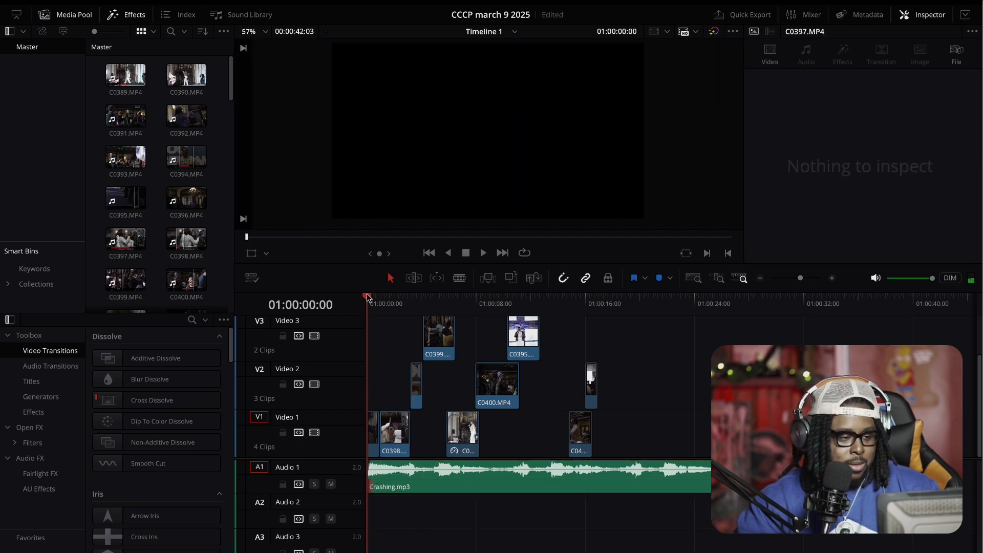
key(space)
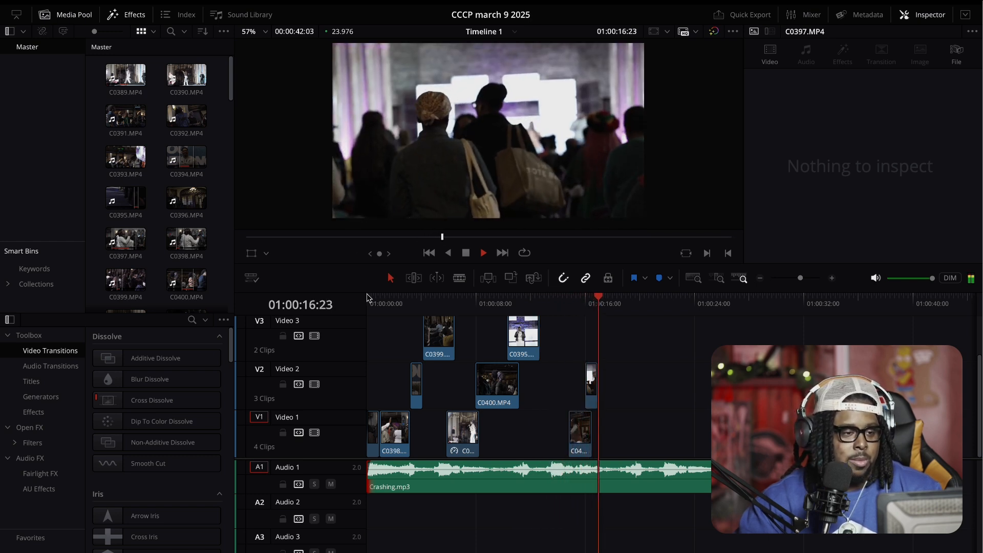
key(space)
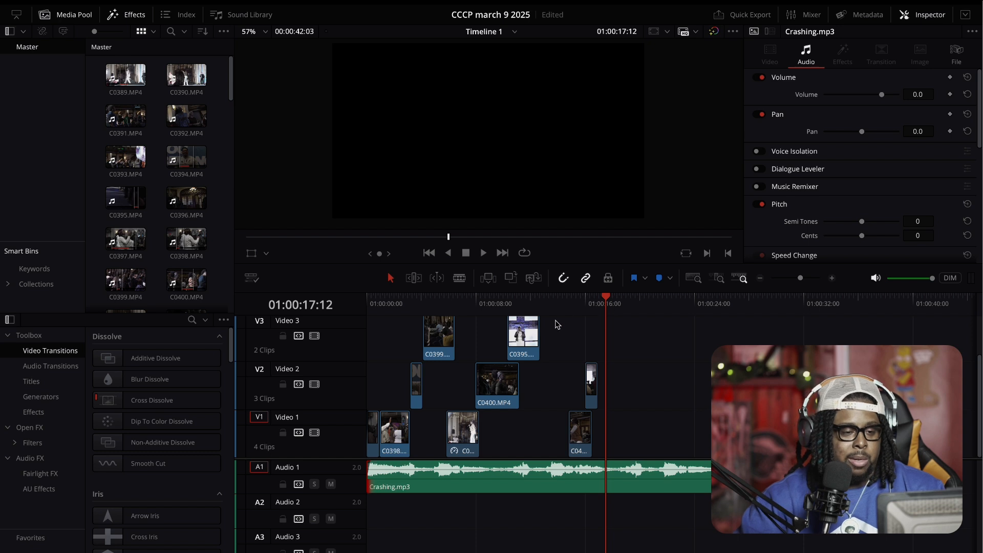
mouse_move(607, 302)
mouse_down()
mouse_move(568, 303)
mouse_move(591, 305)
mouse_up()
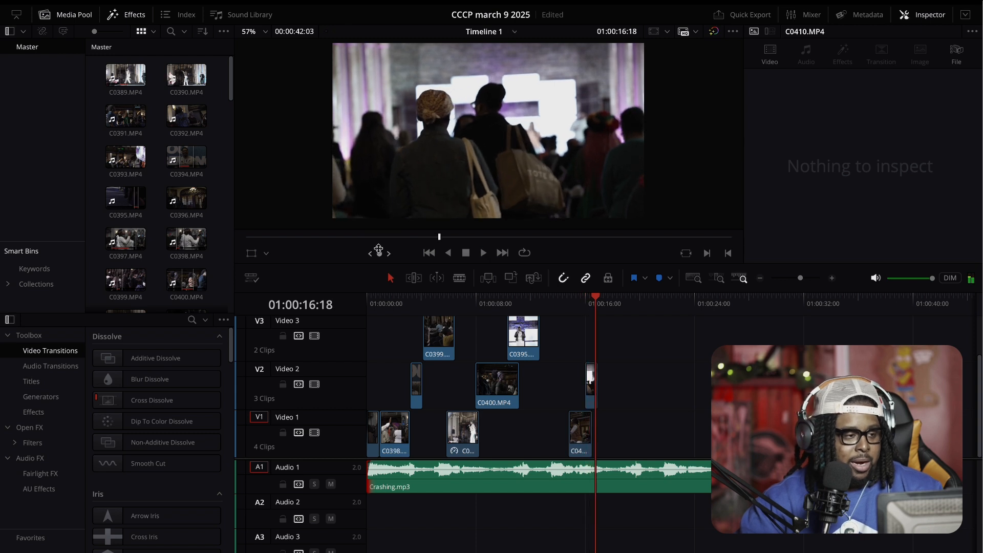
Step: Skim the Media Pool footage for the next shot, previewing clips such as C0394.MP4, C0399.MP4, C0412.MP4 and C0416.MP4
click(180, 201)
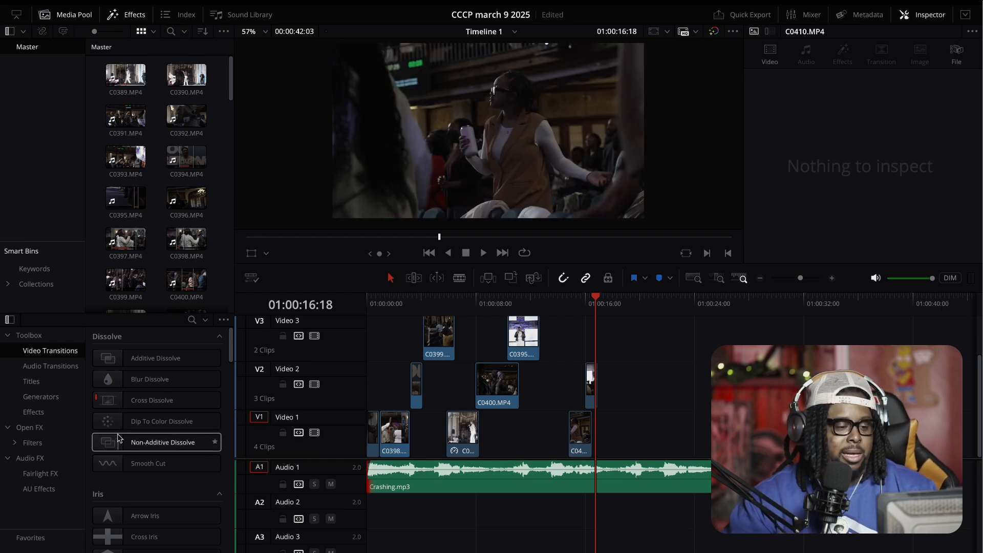
click(201, 154)
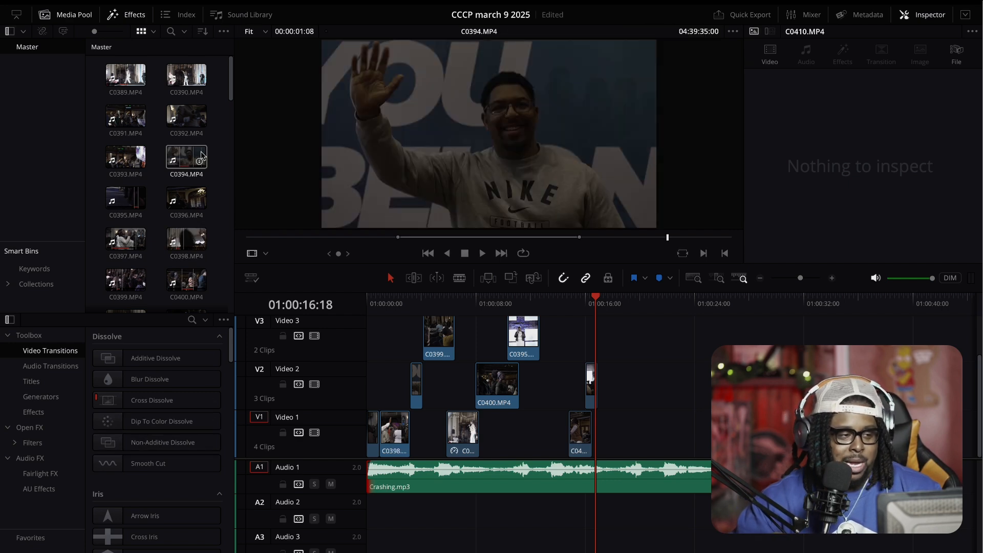
click(194, 117)
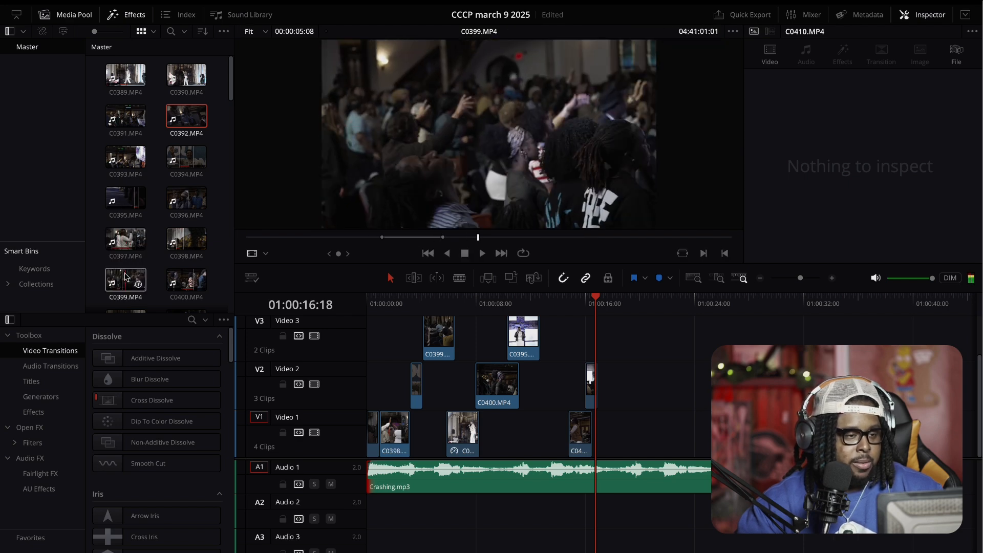
scroll(138, 277, down, 5)
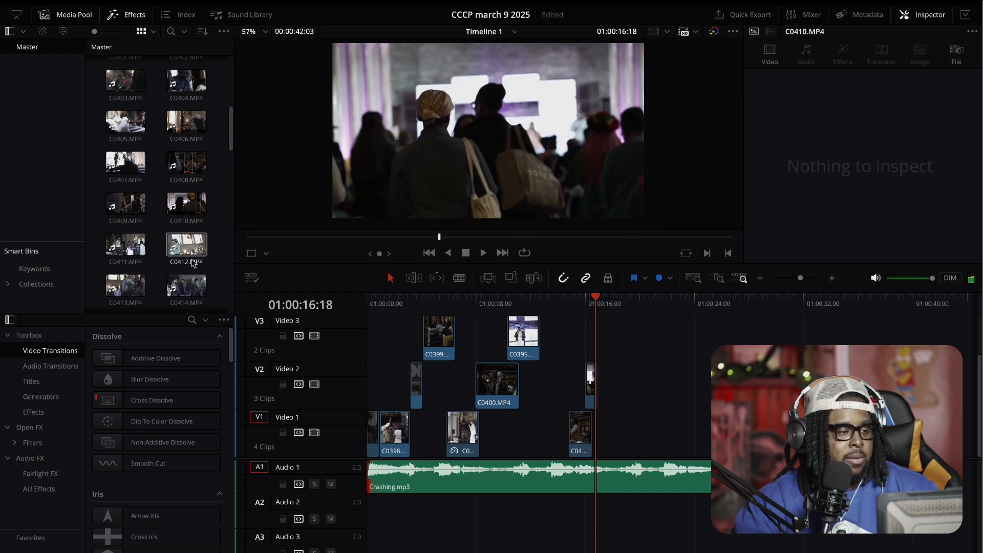
click(191, 258)
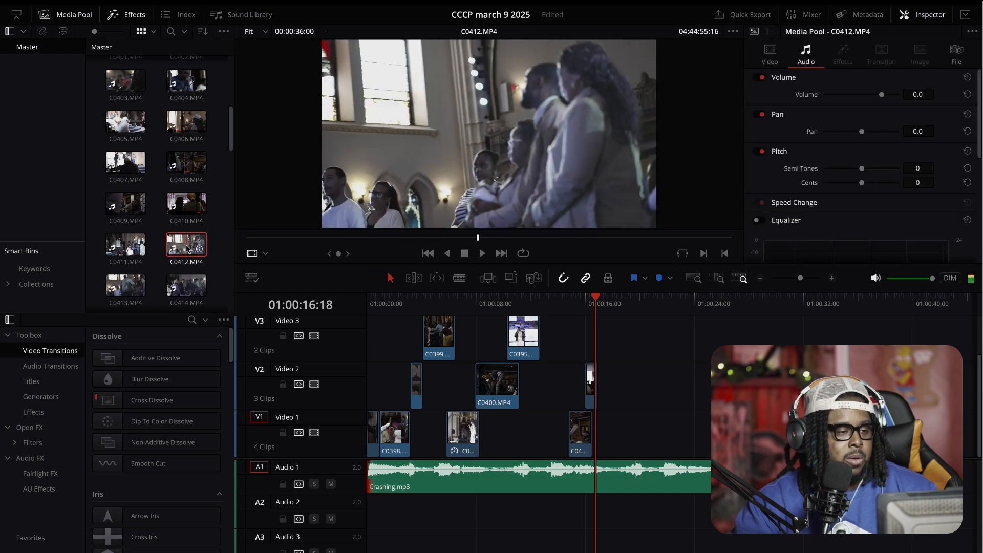
scroll(183, 283, down, 2)
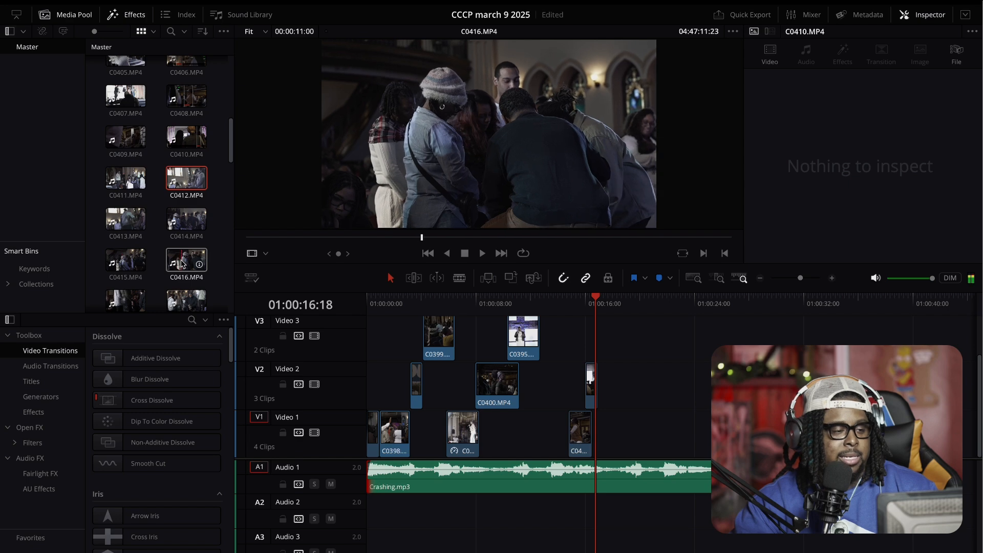
scroll(184, 262, down, 2)
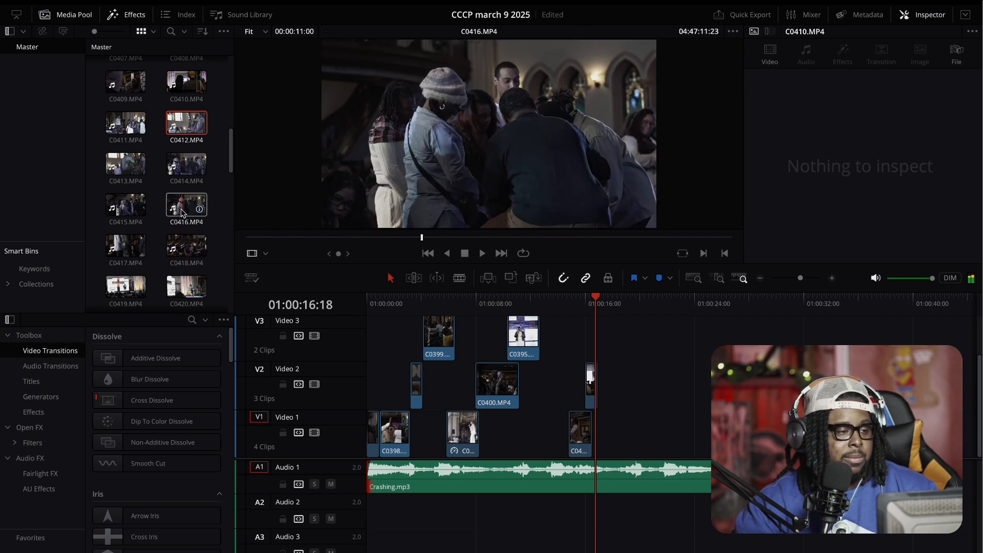
scroll(148, 174, up, 2)
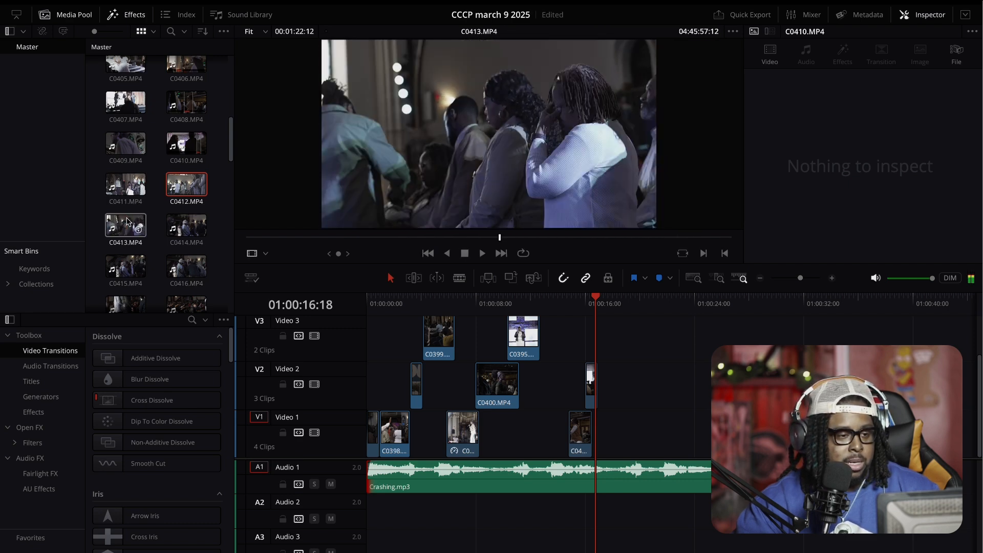
Step: Open C0413.MP4 in the source viewer and mark a 00:00:05:20 in-to-out range ending at 04:45:45:05
click(128, 221)
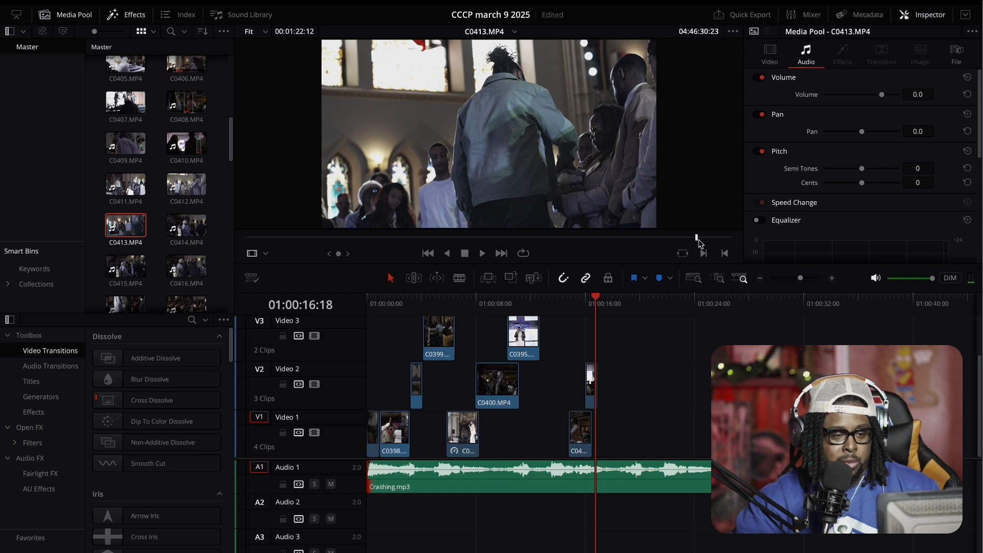
drag(697, 240, 410, 247)
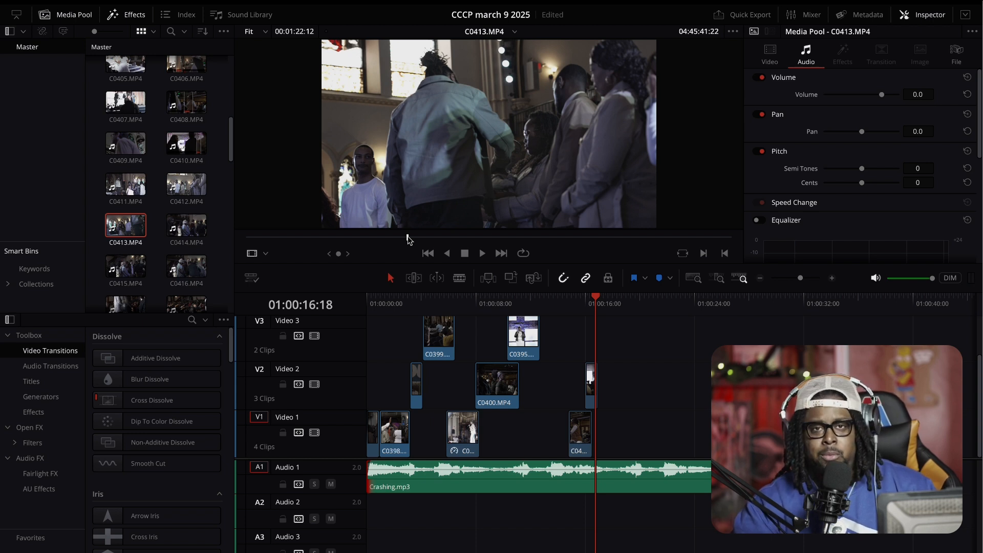
right_click(408, 239)
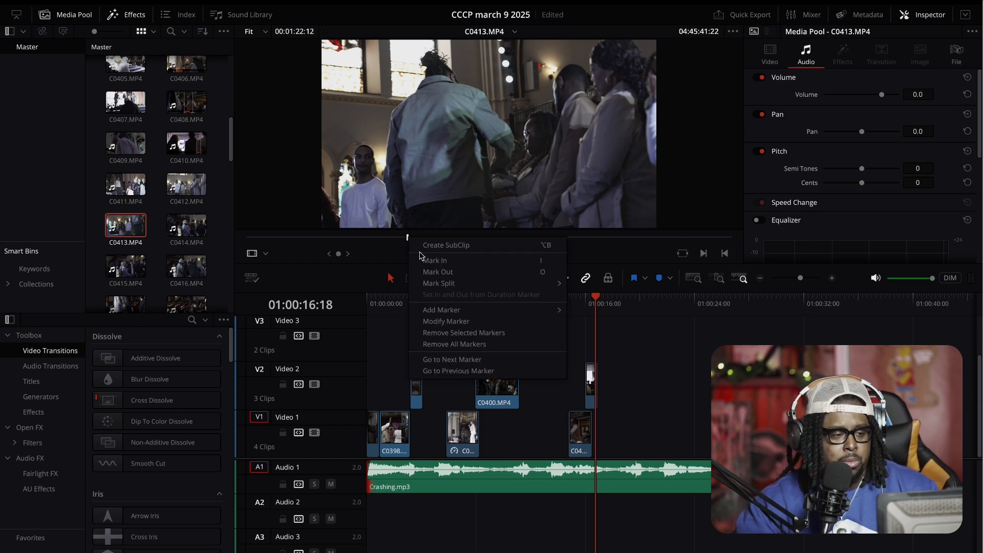
click(425, 261)
drag(407, 237, 428, 238)
right_click(429, 239)
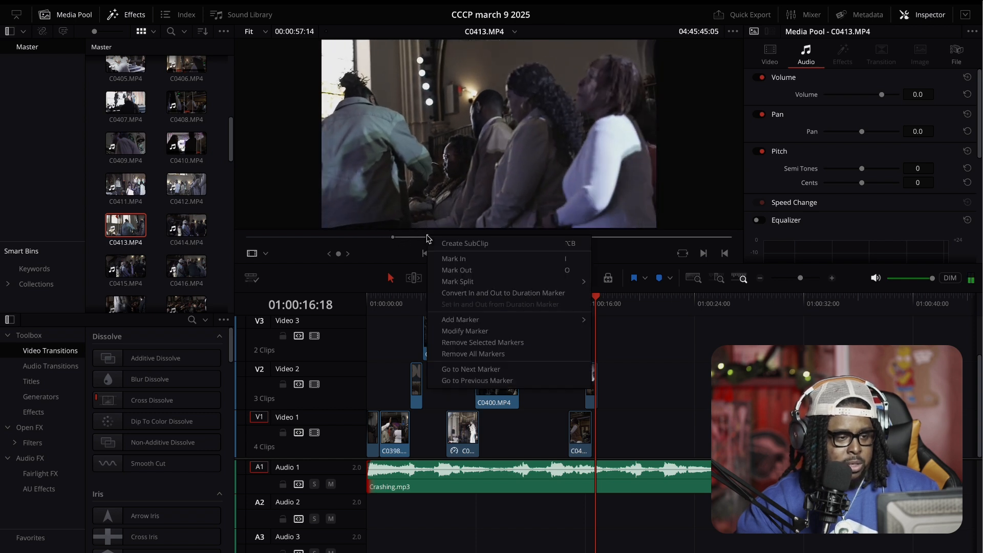
click(445, 271)
mouse_move(450, 220)
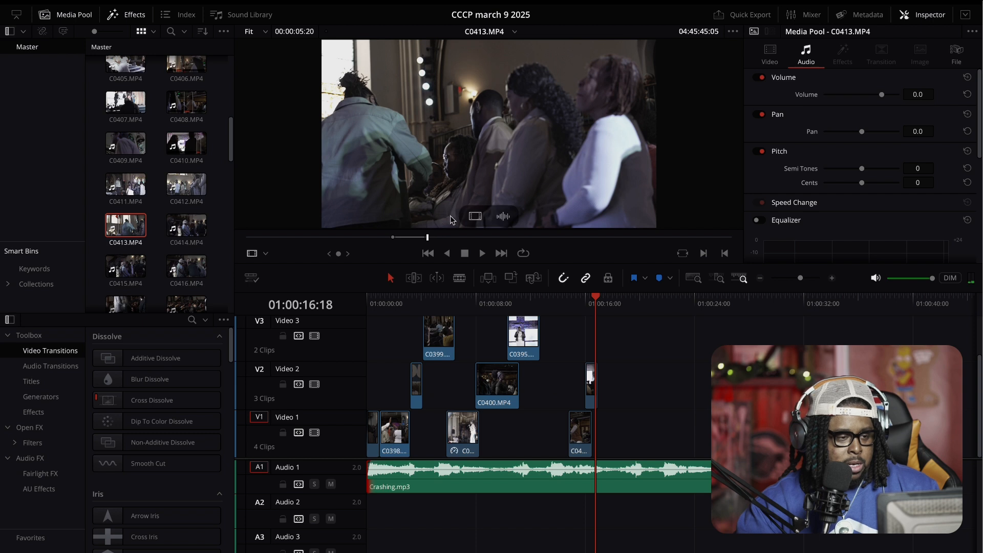
Step: Try the marked C0413.MP4 video on Video 3 from 01:00:16:18, play it against the music, and delete it from the timeline
drag(475, 217, 637, 374)
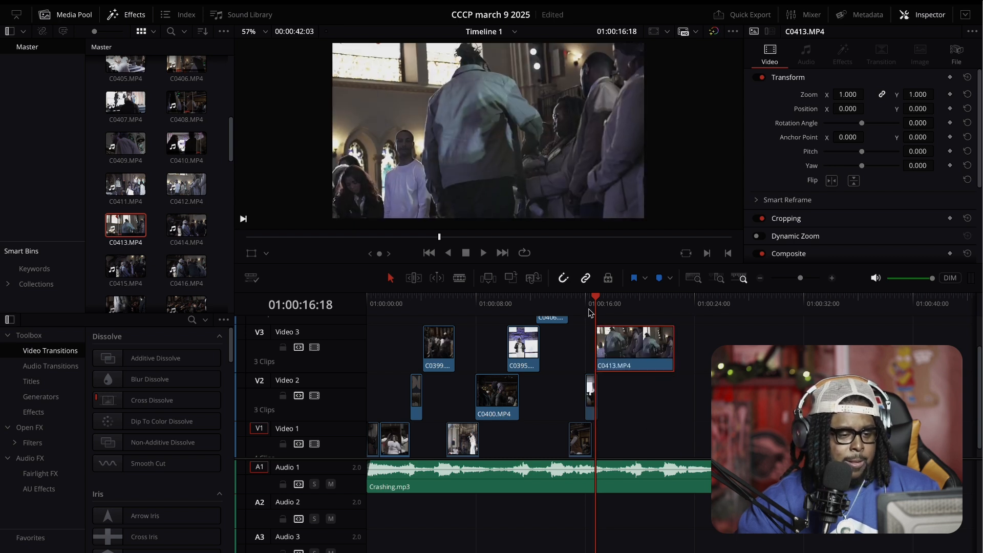
click(576, 302)
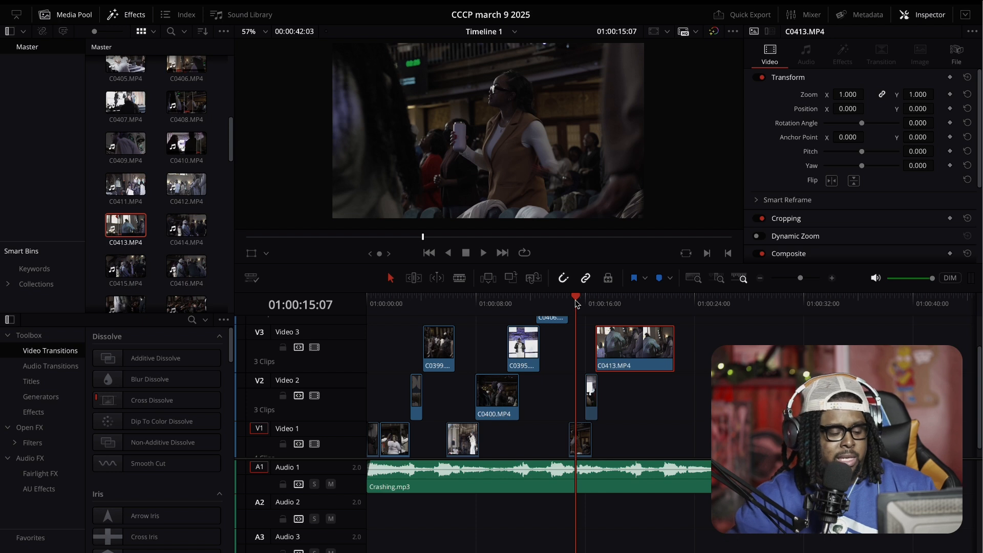
key(space)
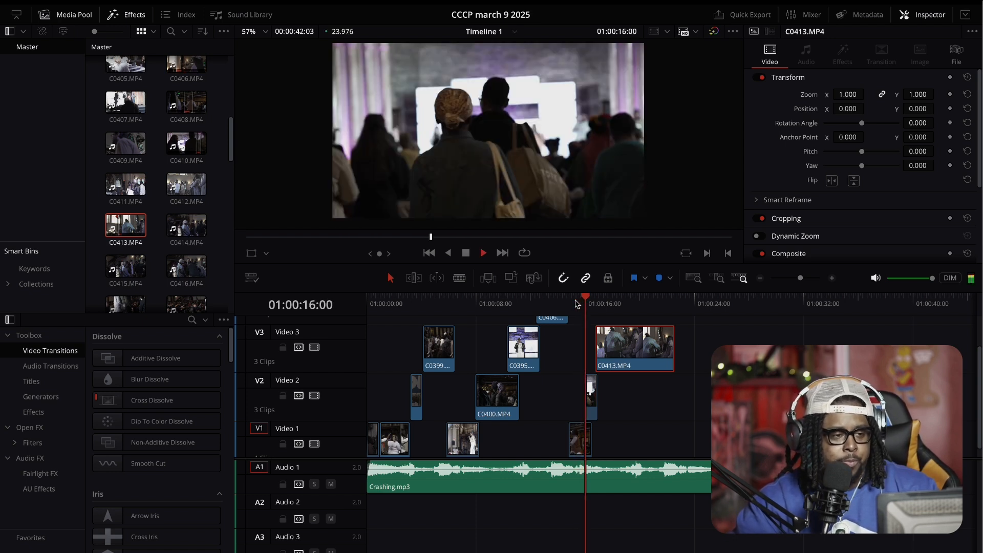
key(space)
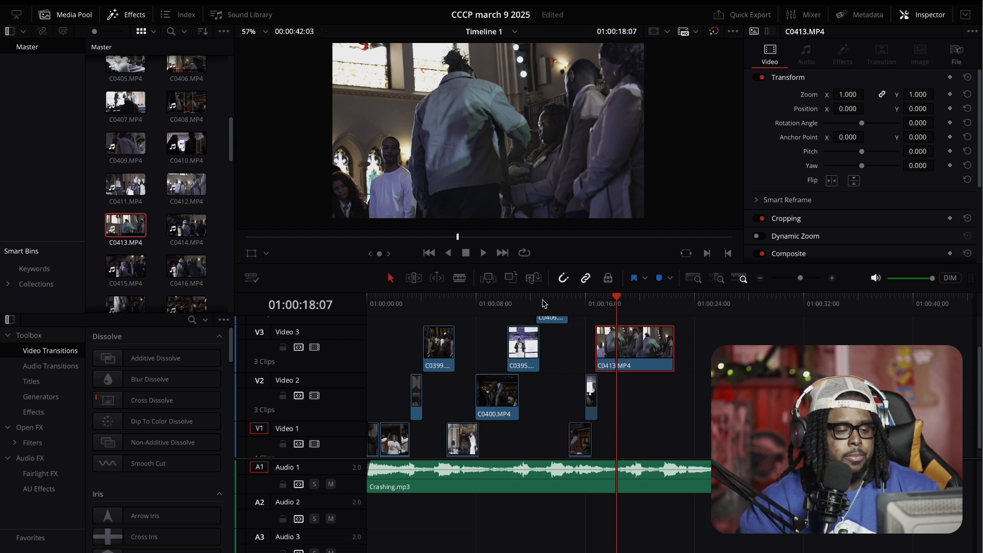
click(543, 303)
key(space)
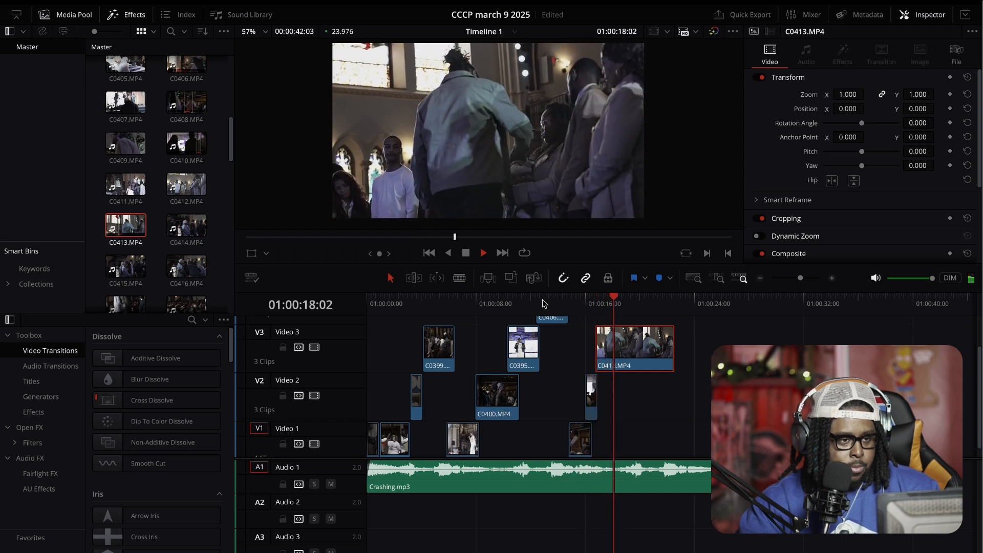
key(space)
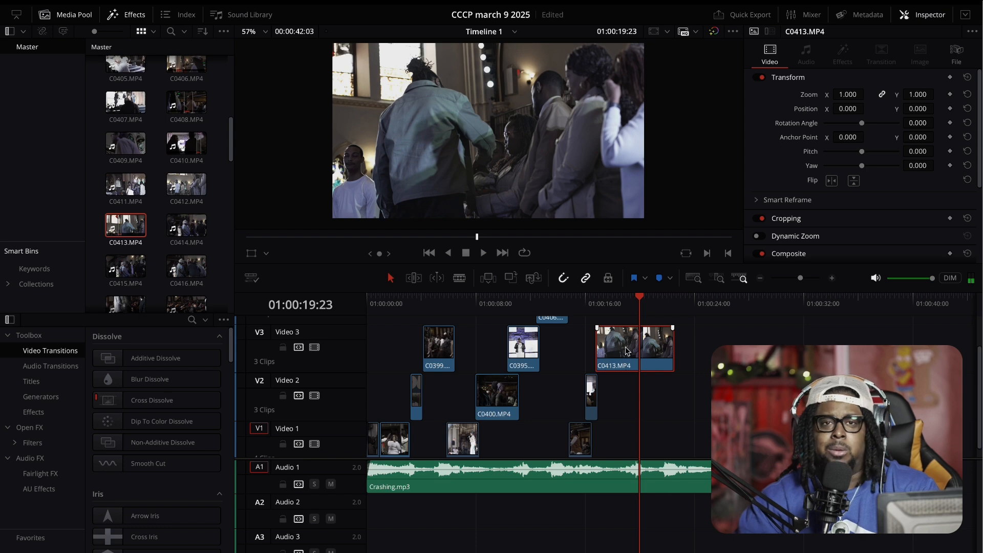
key(Delete)
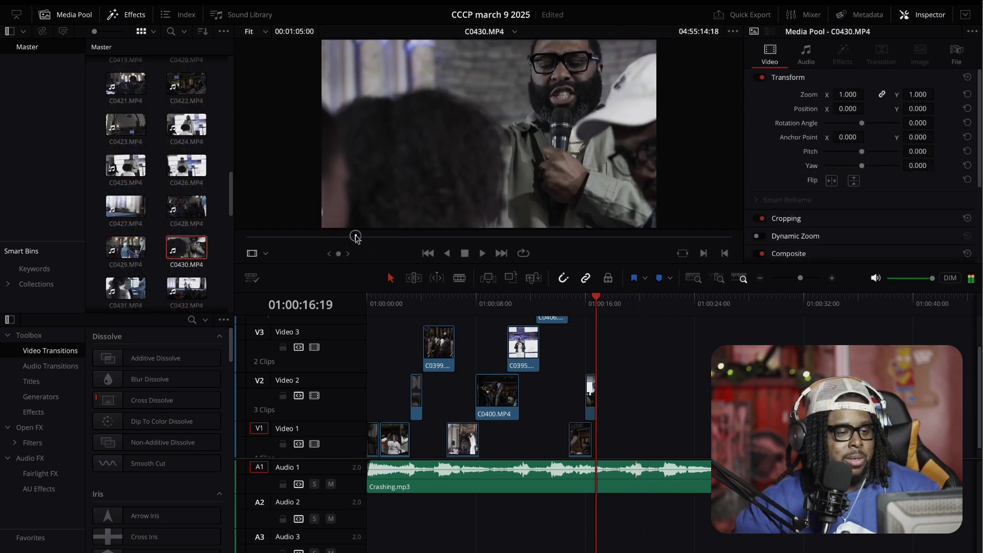
Step: Mark a 00:00:07:04 in-to-out range in C0430.MP4 from 04:55:15:00 to 04:55:22:03
right_click(357, 237)
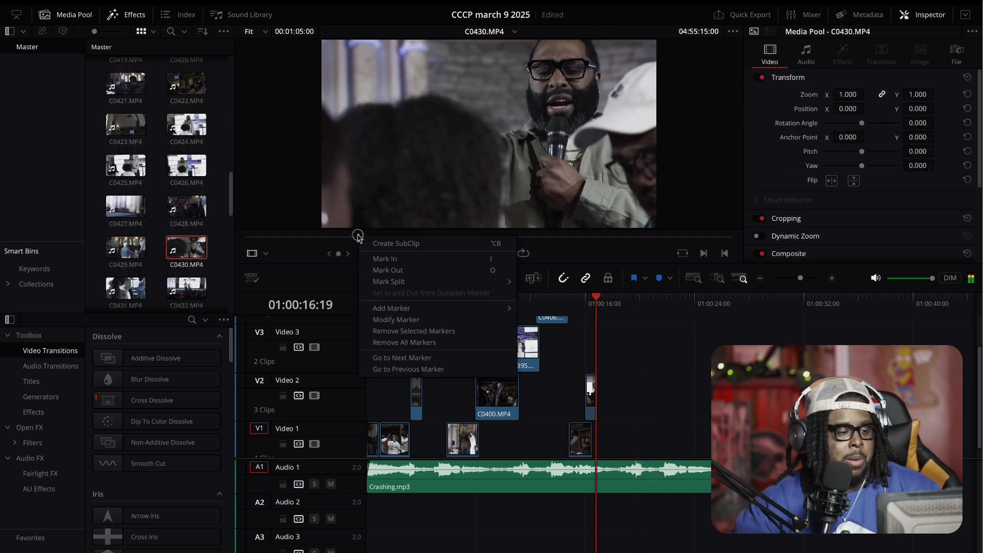
click(384, 259)
drag(361, 239, 411, 242)
right_click(412, 240)
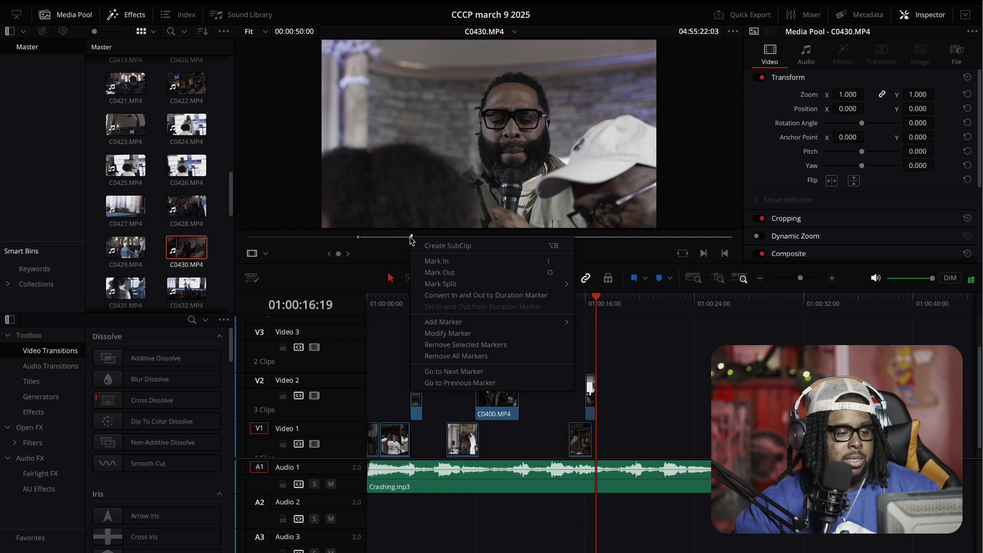
click(427, 279)
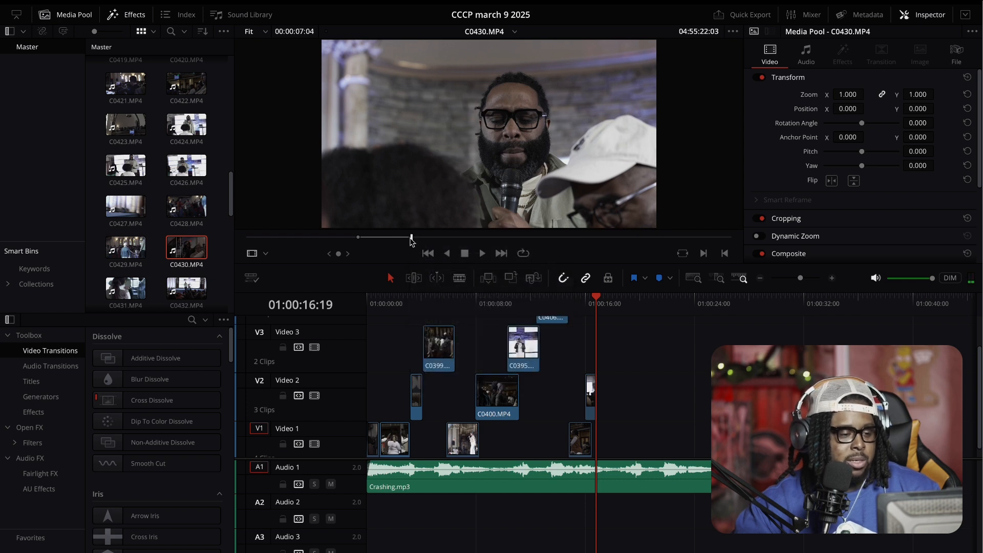
Step: Add only the video of the marked C0430.MP4 range to Video 3, starting at the playhead at 01:00:16:19
mouse_move(445, 223)
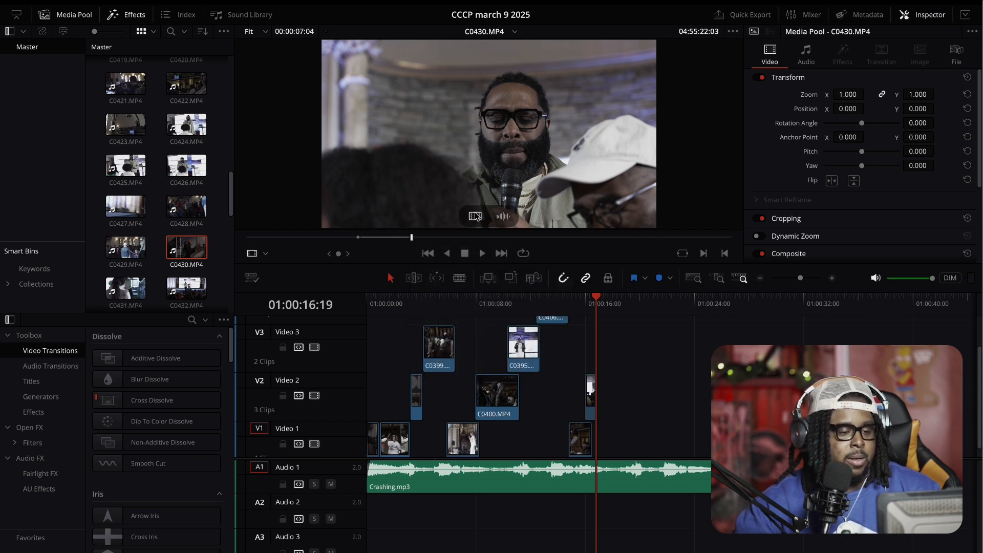
scroll(540, 408, down, 1)
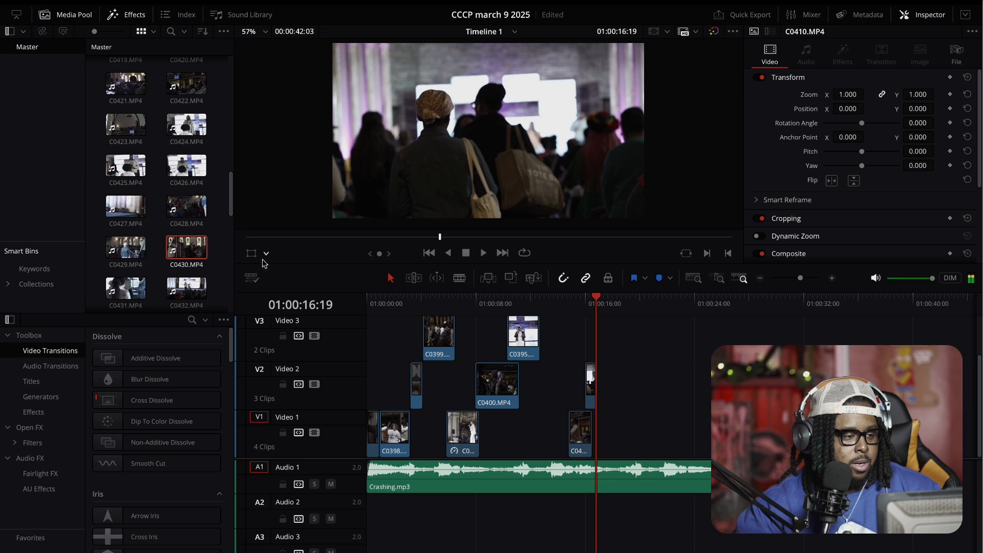
double_click(187, 248)
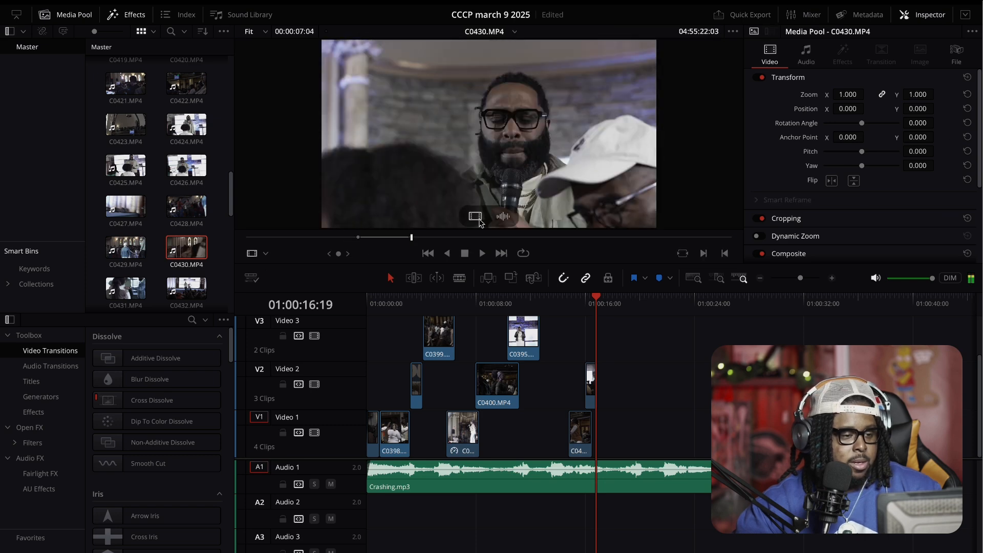
drag(476, 220, 611, 344)
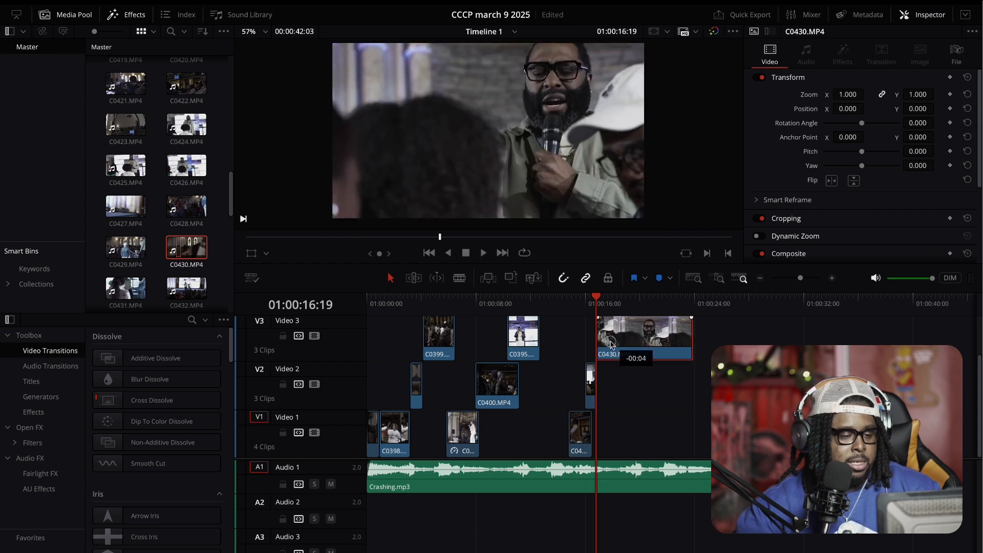
Step: Play the timeline repeatedly across the cut into C0430.MP4 to judge the shot's timing against the music
click(578, 304)
key(space)
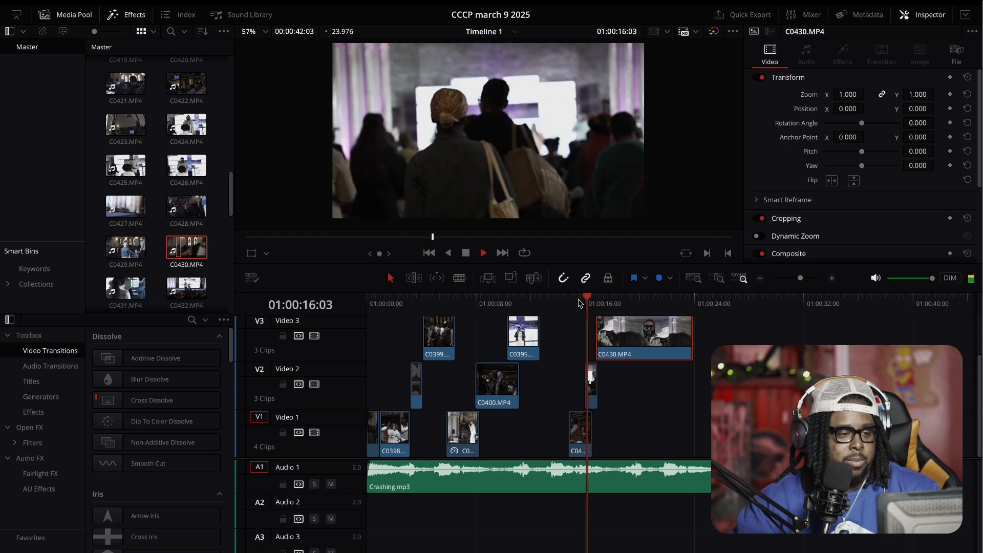
key(space)
click(559, 302)
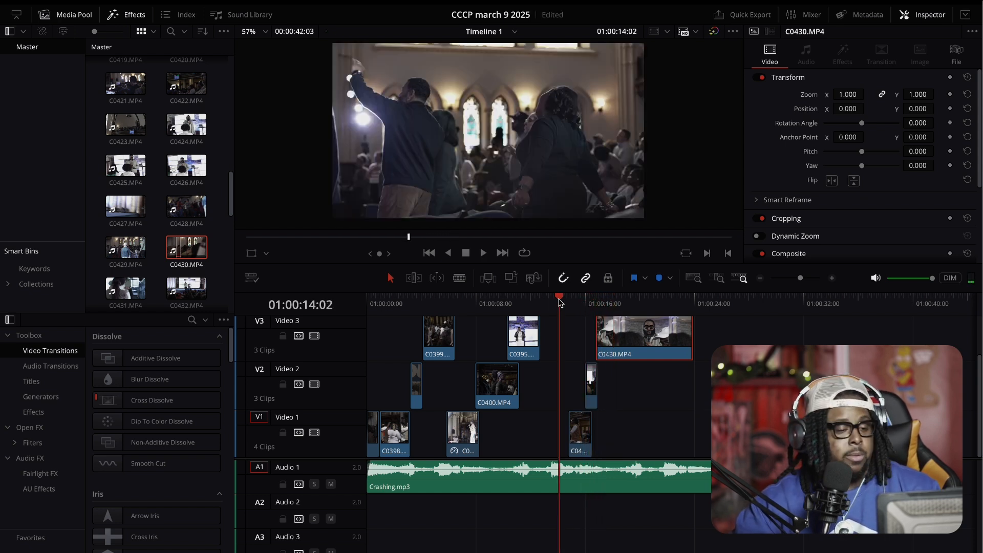
key(space)
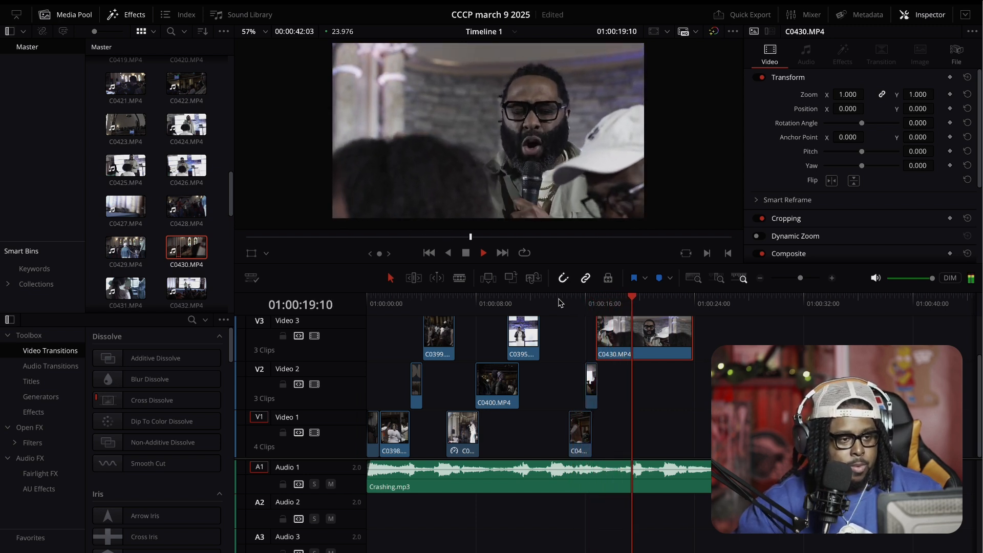
key(space)
click(587, 301)
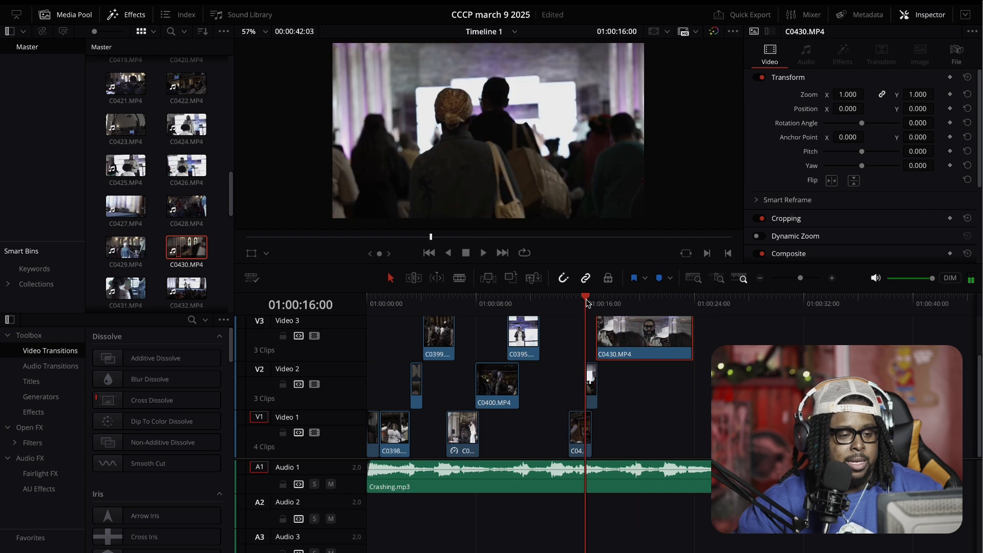
key(space)
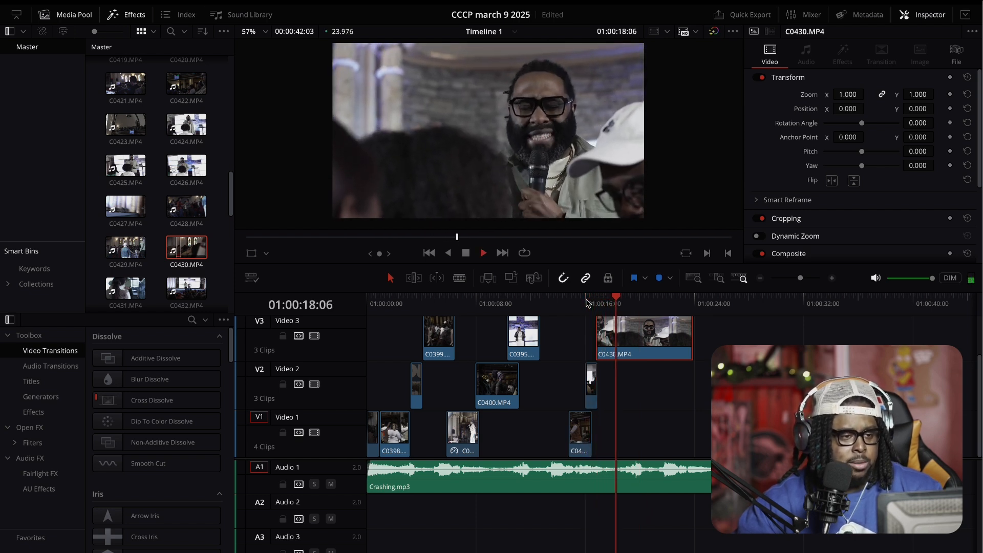
key(space)
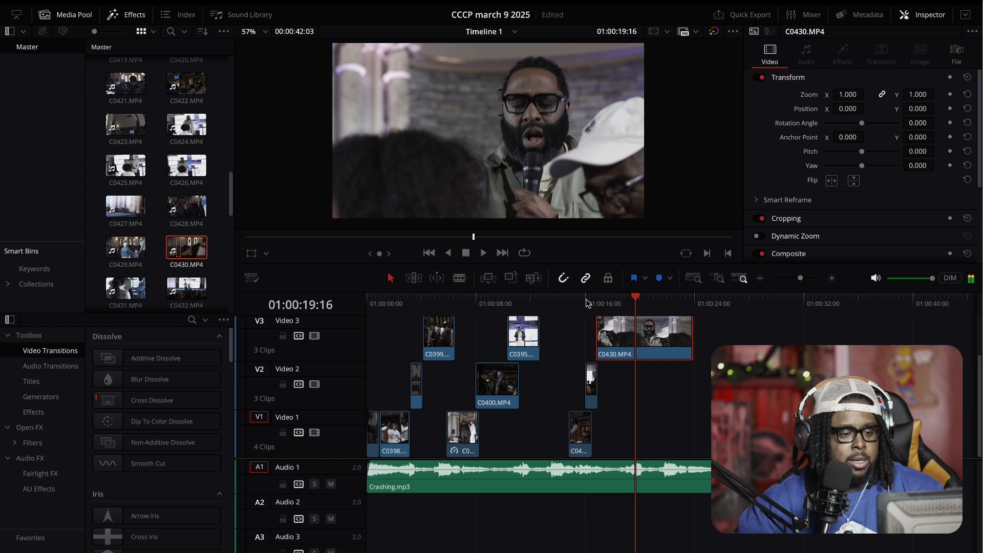
Step: Replay the section from 01:00:14:19, stop at 01:00:19:16, and trim the end of C0430.MP4 back to that point
click(587, 301)
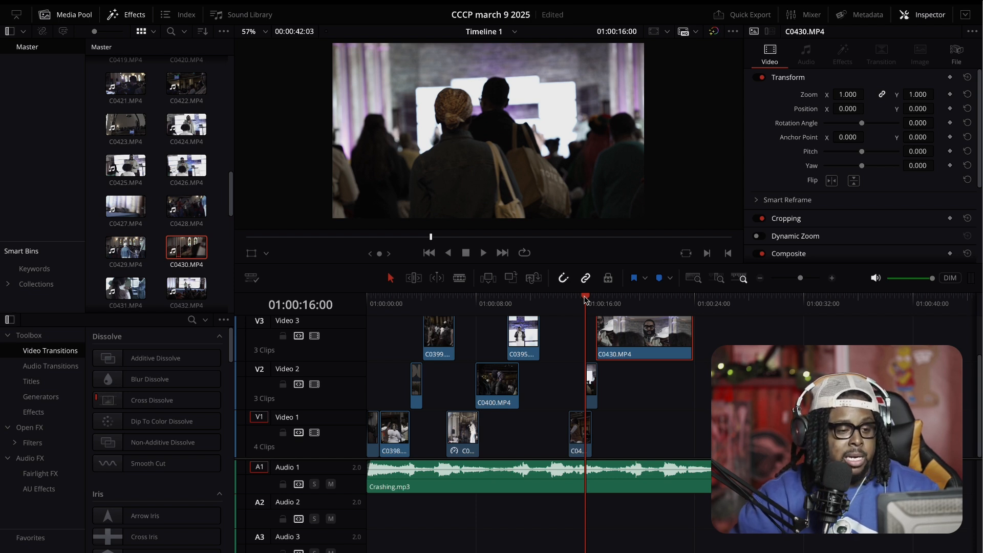
drag(586, 301, 576, 300)
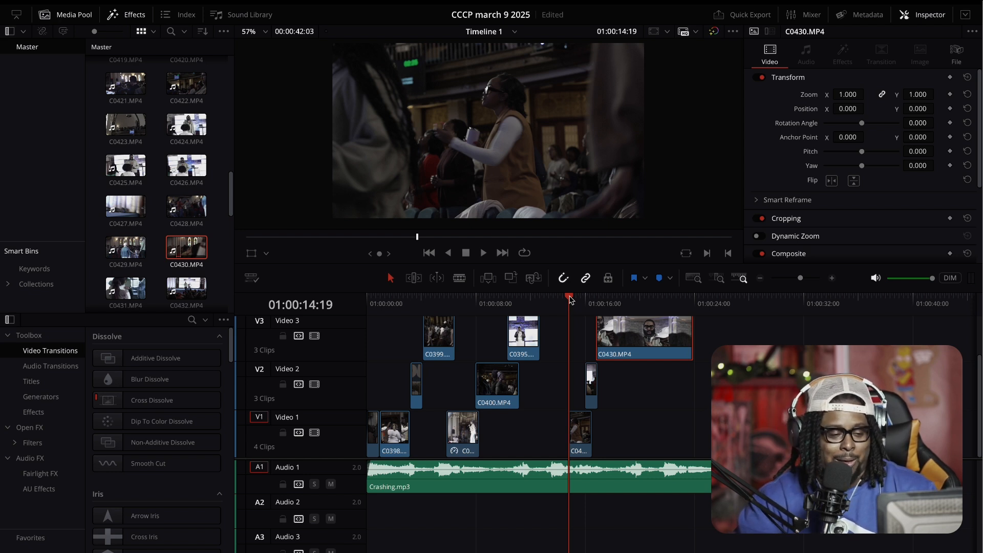
key(space)
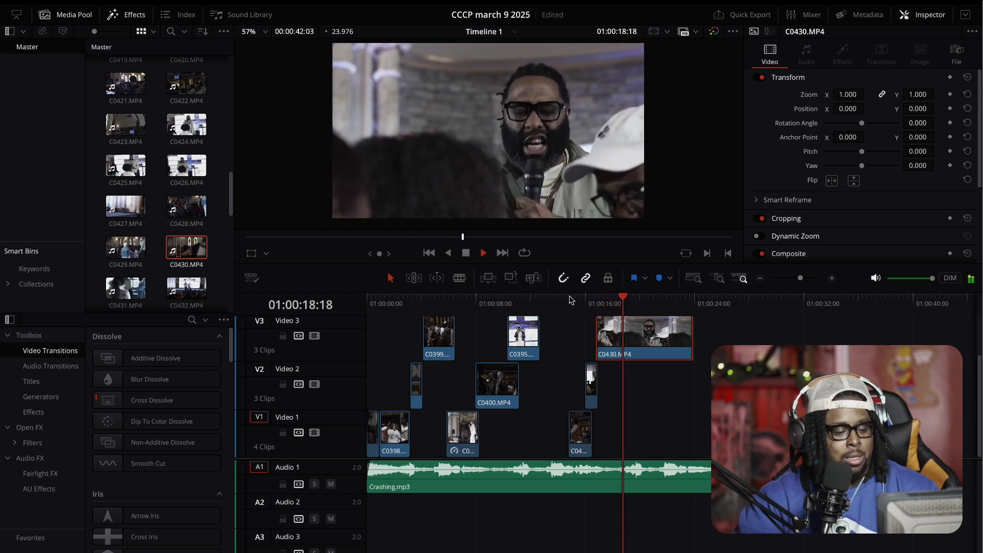
key(space)
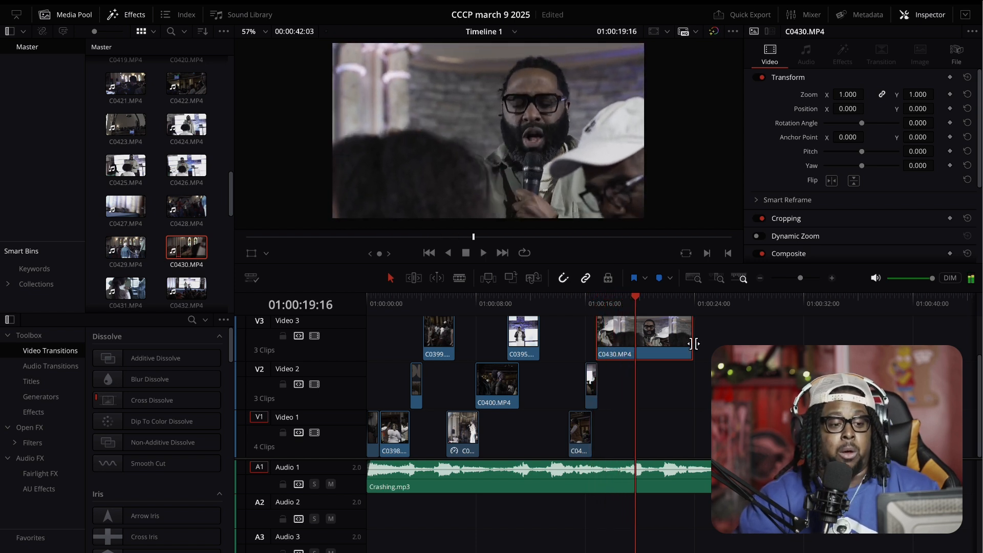
drag(694, 344, 637, 344)
click(620, 340)
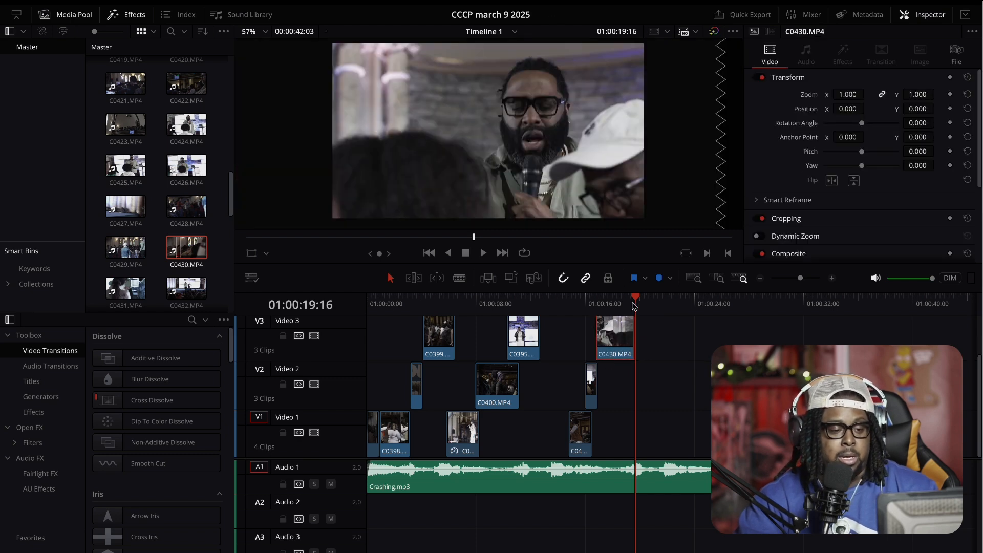
Step: Change the speed of the C0430.MP4 timeline clip to 80% with keyframes maintaining timing
click(549, 301)
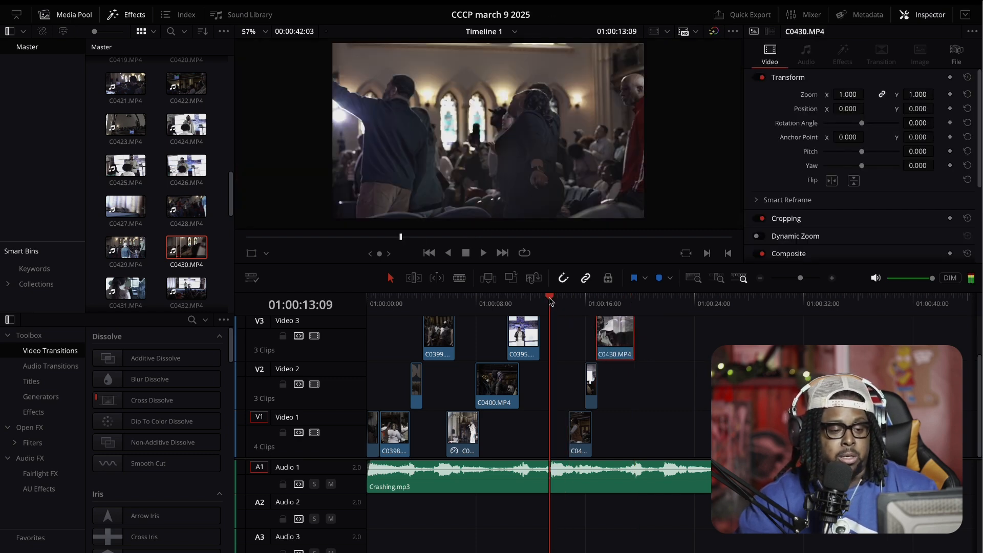
right_click(619, 339)
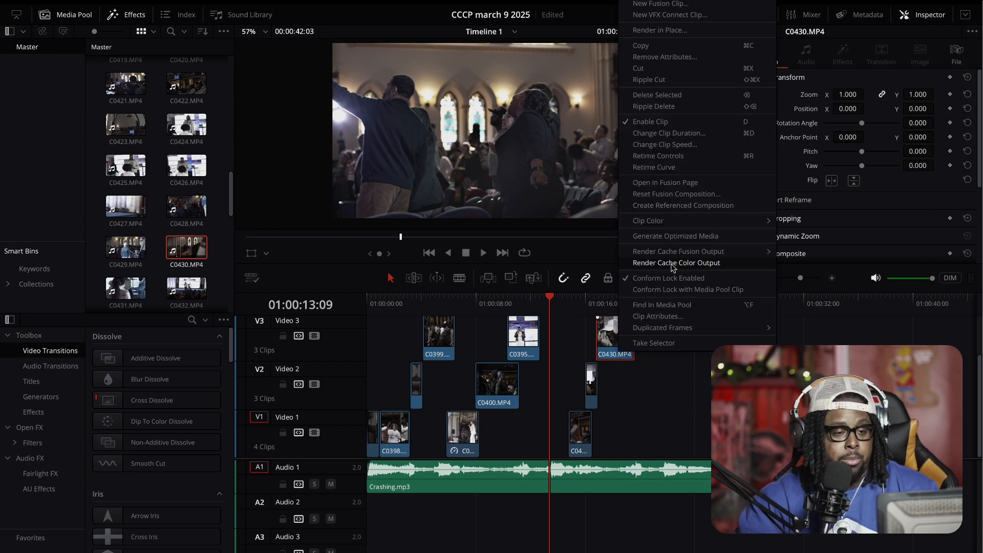
click(653, 145)
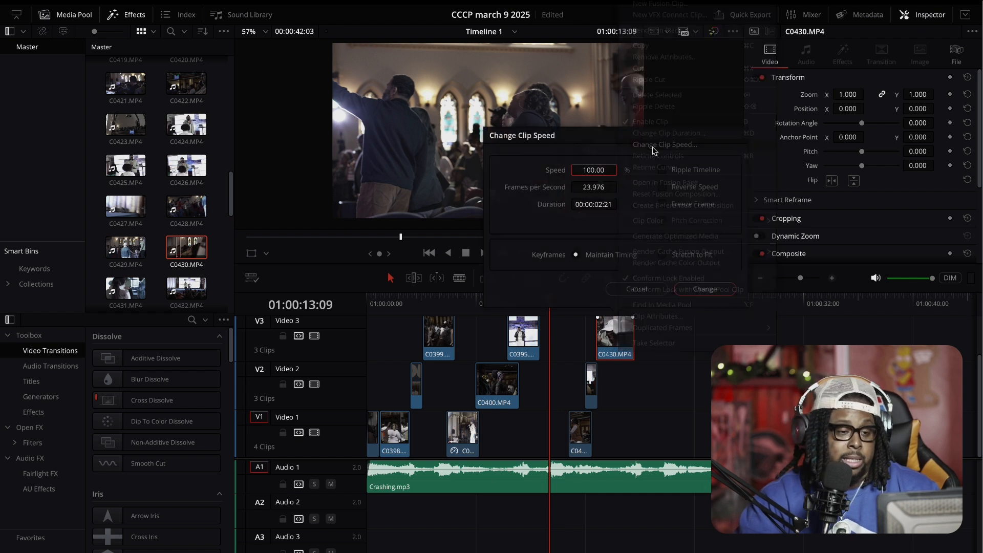
double_click(594, 171)
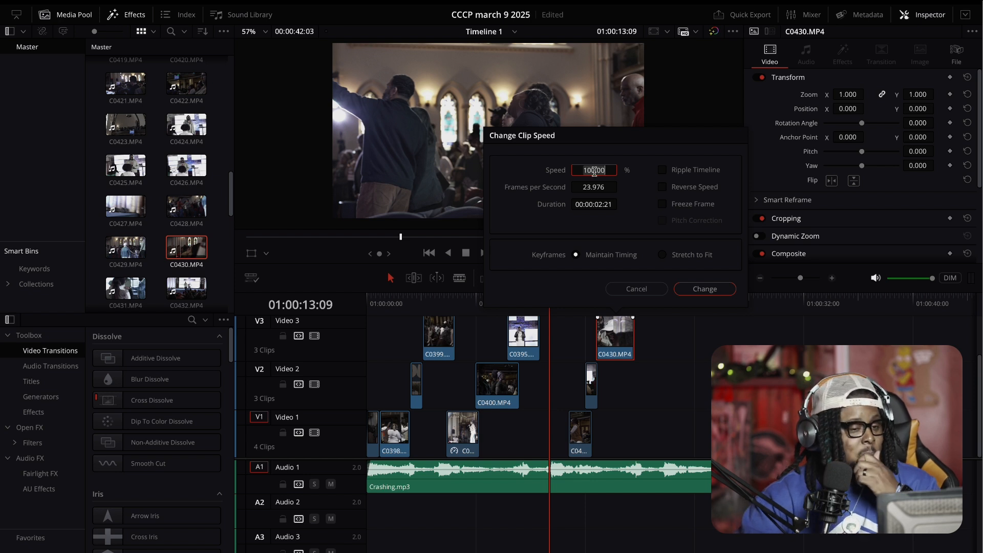
click(612, 171)
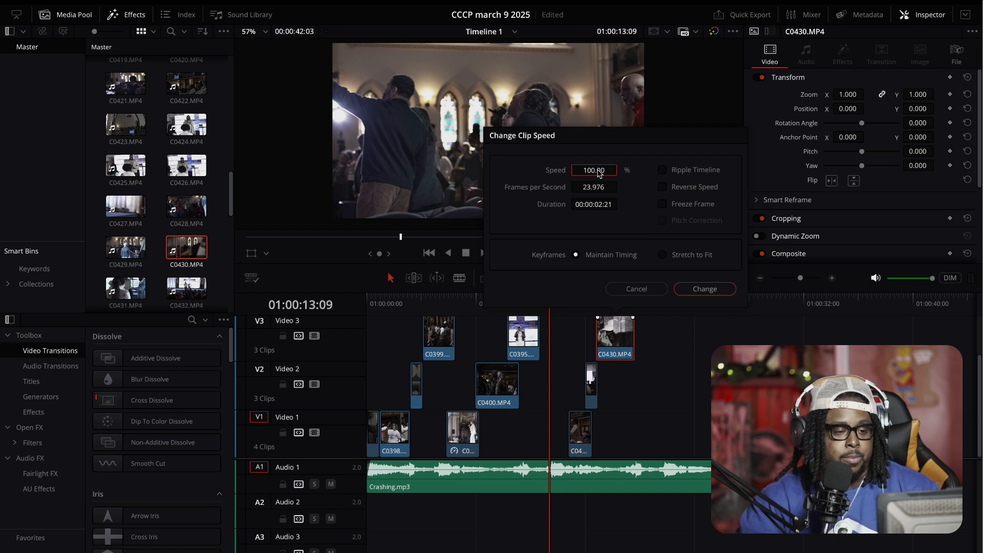
click(593, 187)
double_click(597, 187)
drag(602, 169, 597, 170)
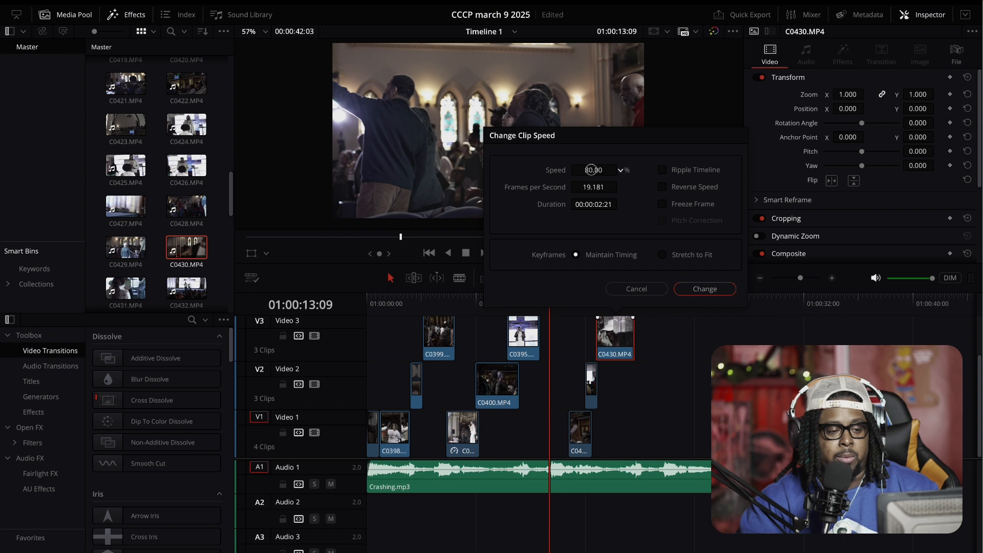
click(689, 289)
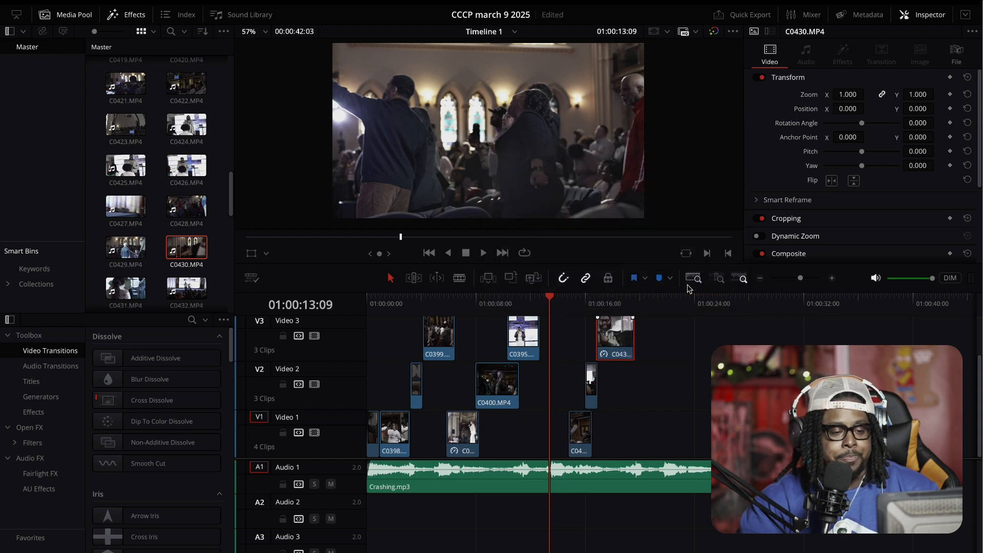
Step: Play back the section around the slowed C0430.MP4 clip to check its motion and cuts against the music
click(584, 300)
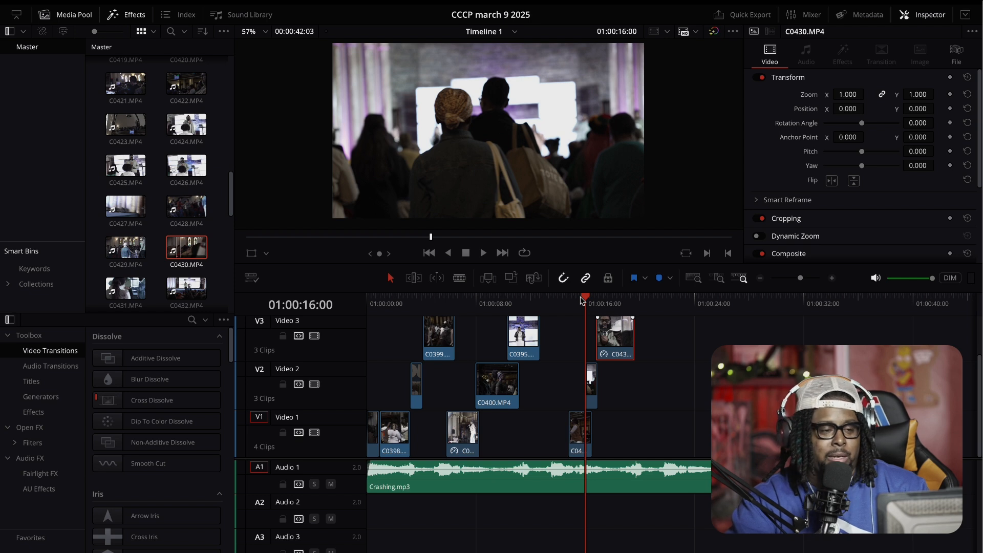
key(space)
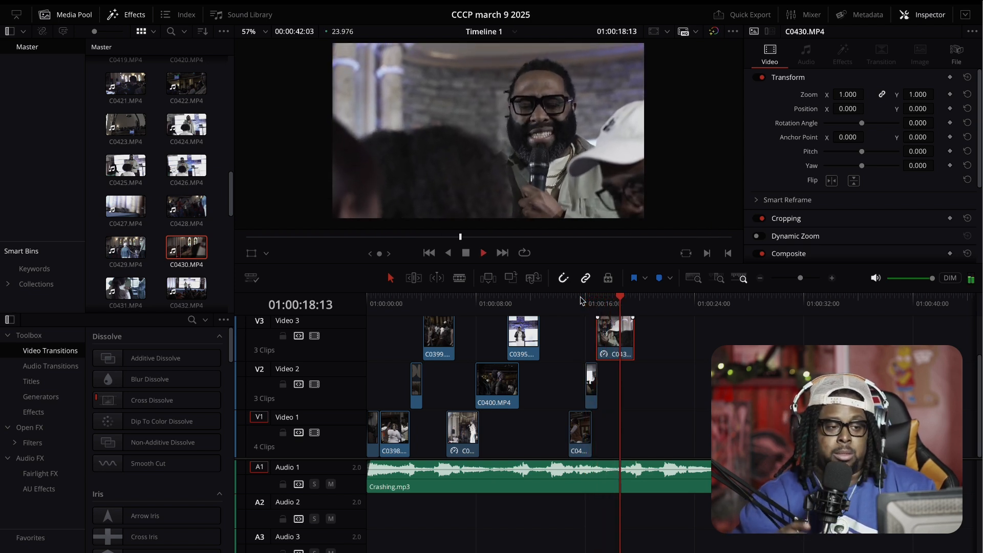
key(space)
click(553, 296)
key(space)
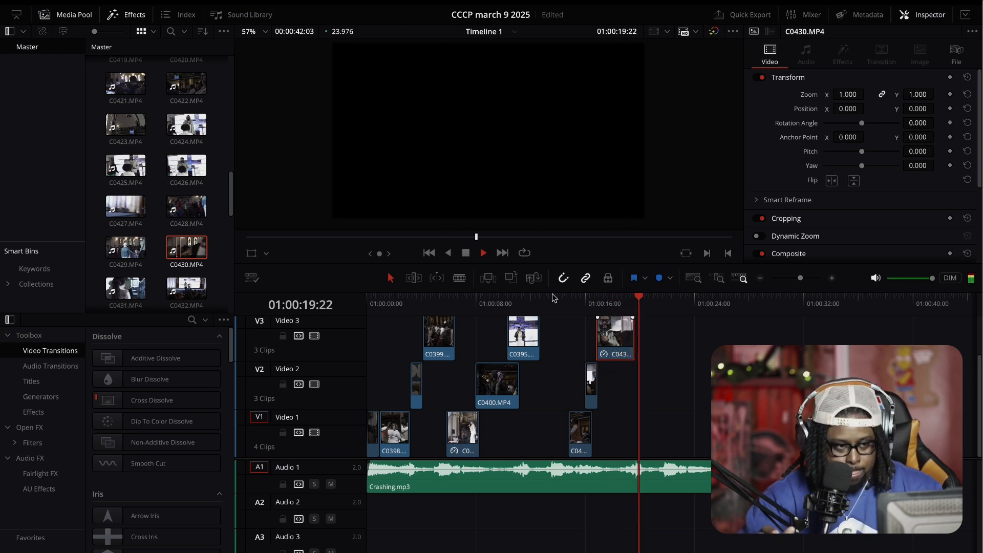
Step: Stop playback, browse the Master bin for the next shot, and open C0418.MP4 in the source viewer
key(space)
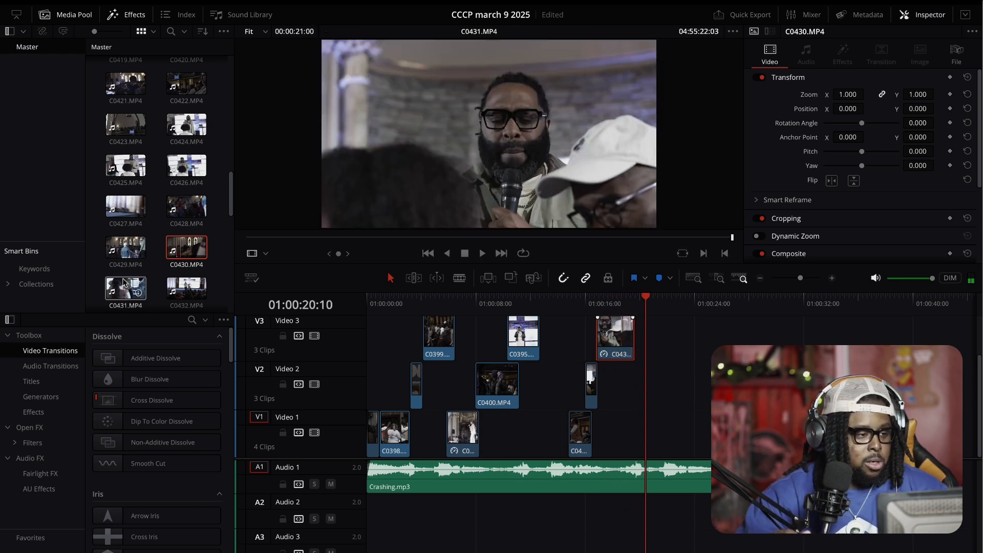
click(185, 202)
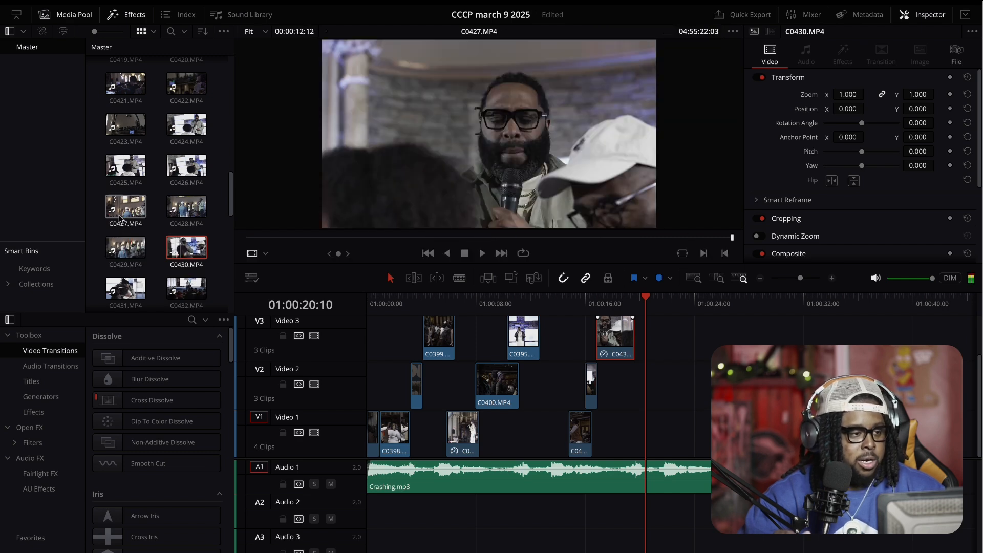
scroll(125, 130, up, 1)
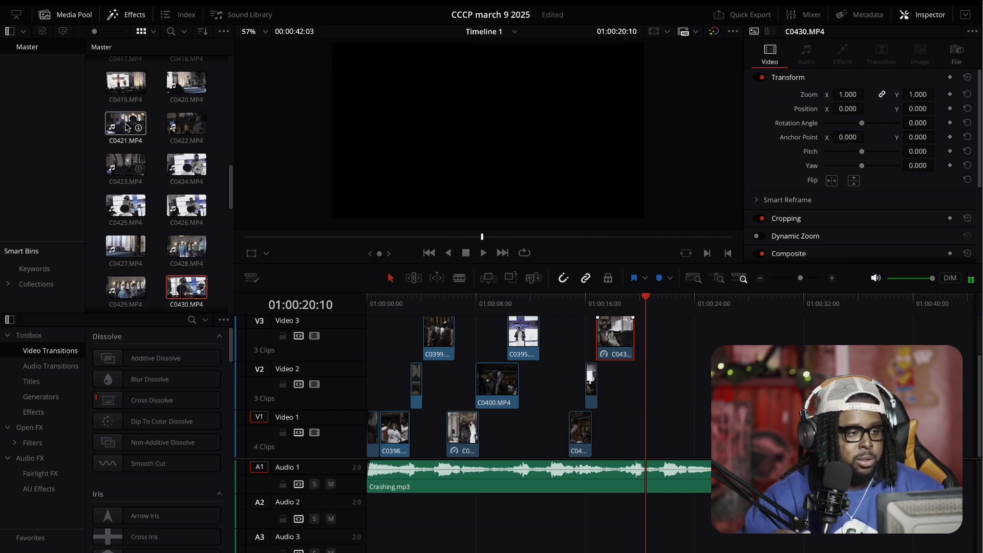
scroll(174, 136, up, 2)
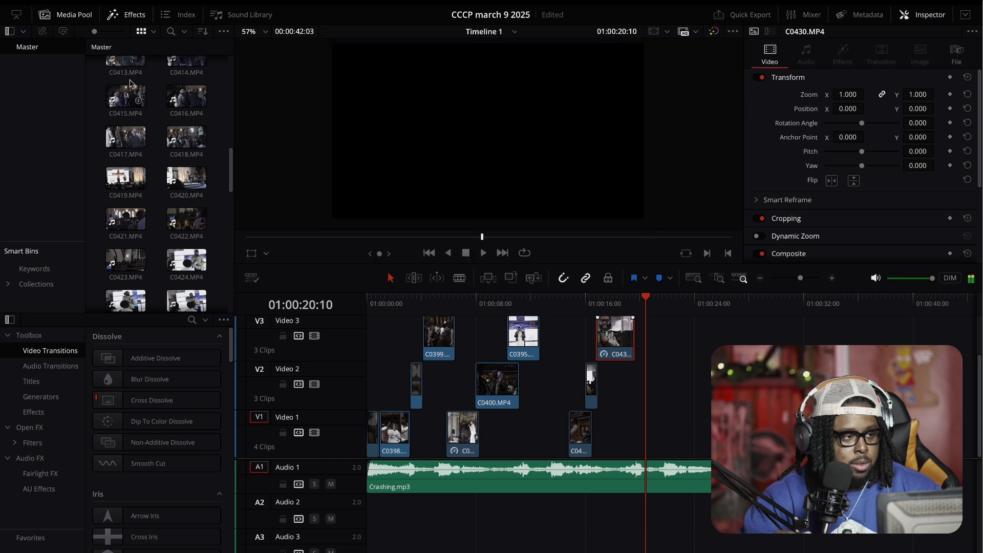
scroll(177, 127, up, 1)
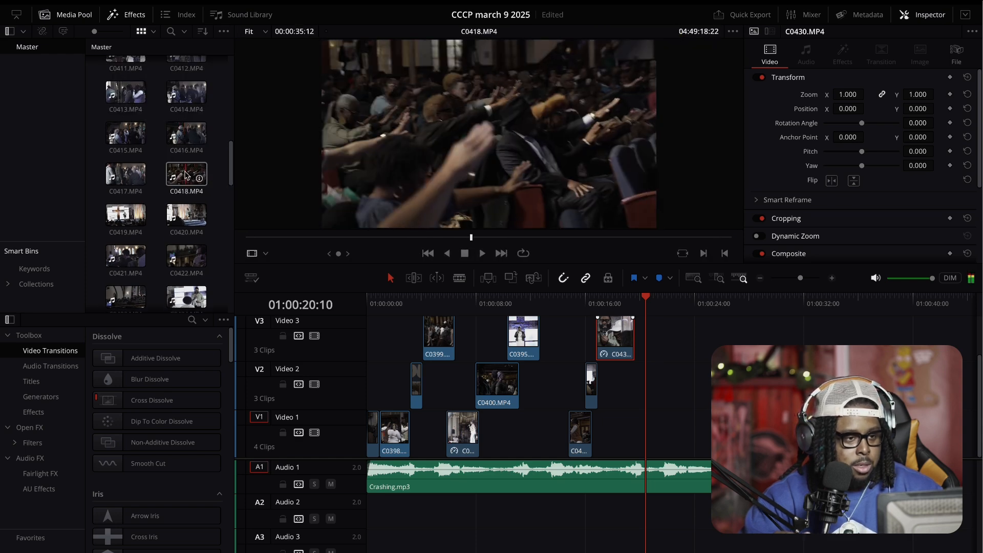
click(182, 174)
double_click(183, 174)
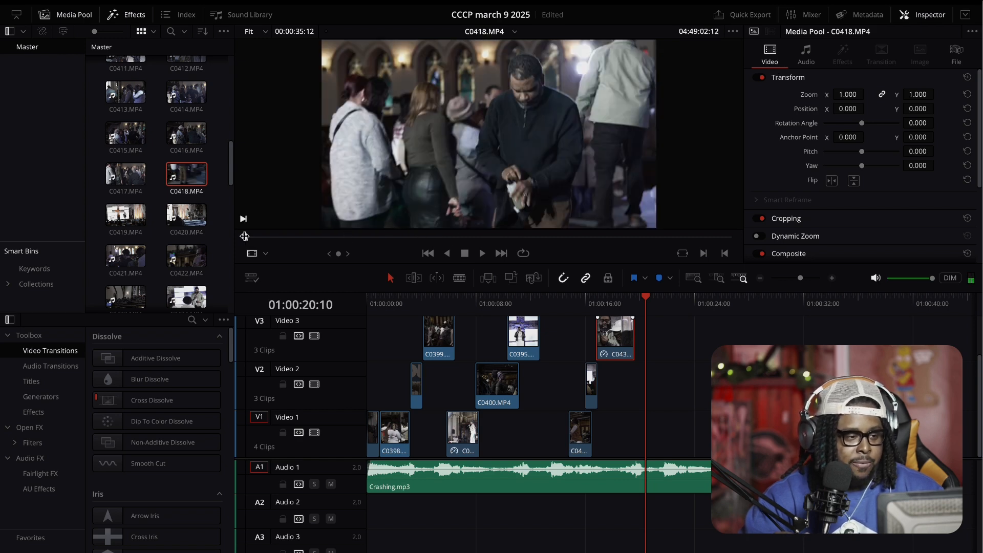
Step: Mark the in point of source clip C0418.MP4 at 04:49:18:21, on the congregation's raised hands
drag(247, 237, 471, 232)
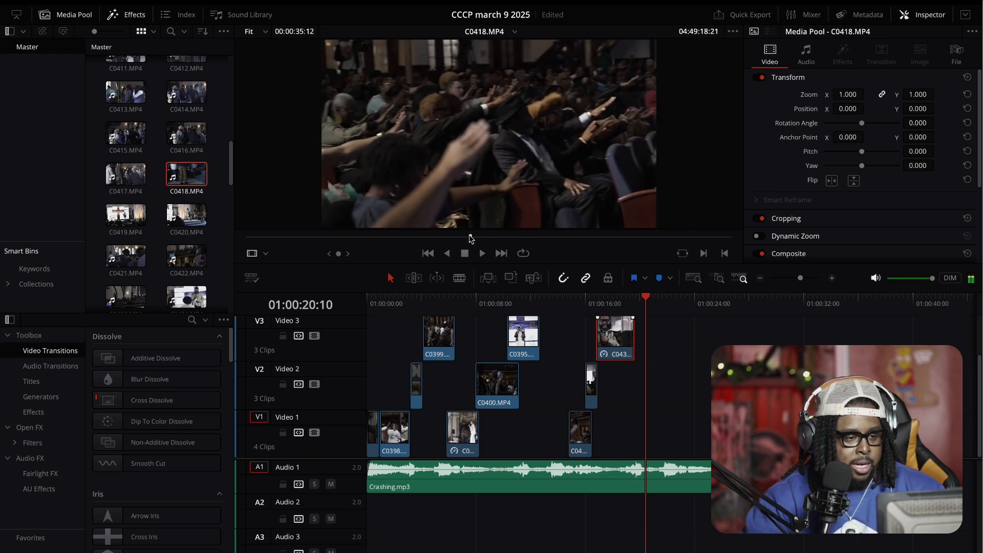
right_click(470, 239)
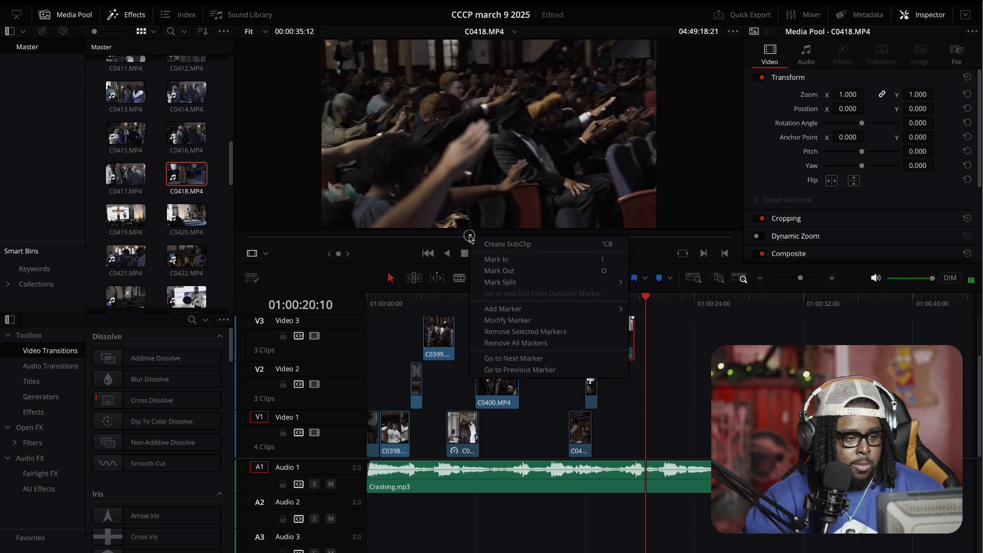
click(483, 259)
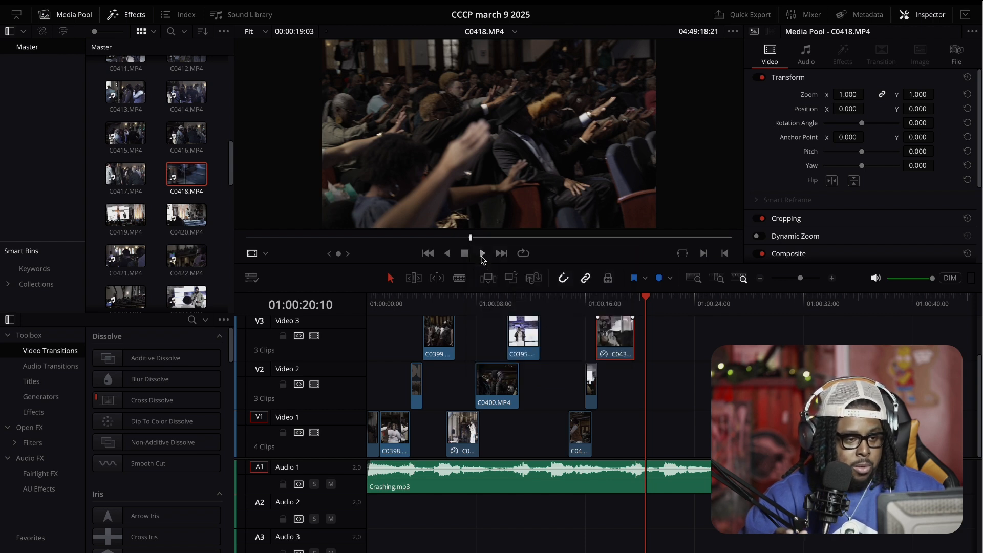
right_click(471, 240)
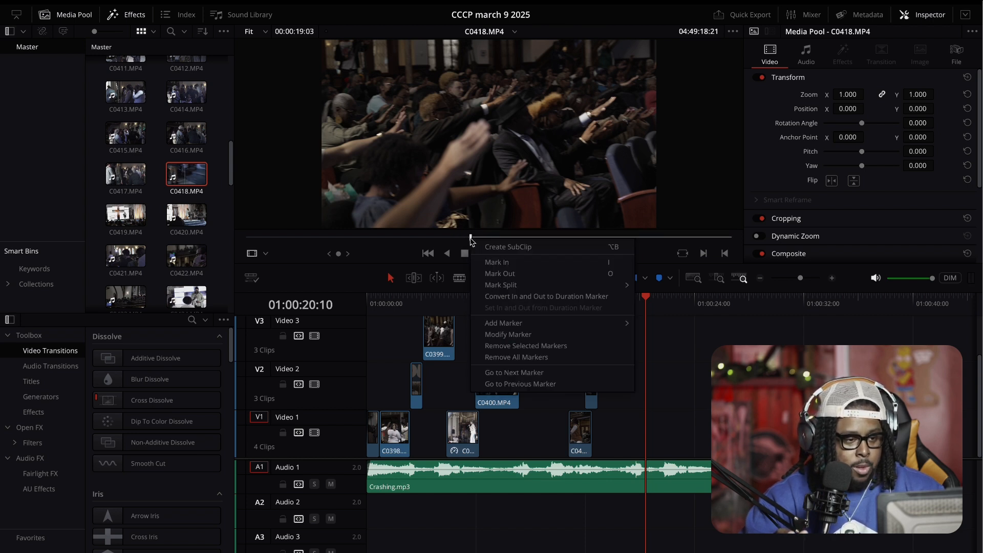
click(486, 260)
Step: Mark the out point of C0418.MP4 at 04:49:21:15 and place the video on Video 1 directly after C0430.MP4
drag(472, 238, 508, 237)
right_click(508, 237)
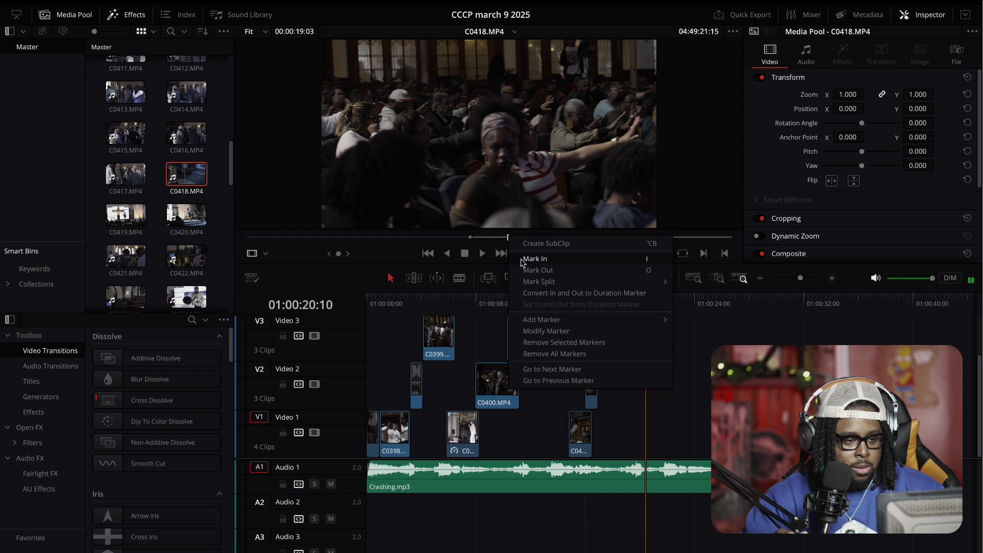
click(521, 266)
drag(475, 217, 637, 420)
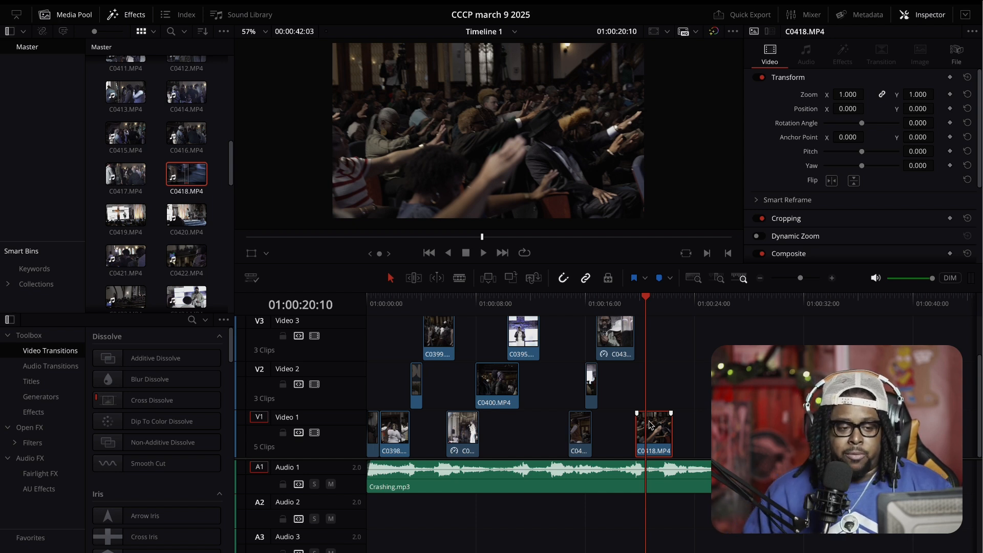
Step: Scrub the timeline backward through the C0430.MP4 shot to review its movement and the cut leading into it
drag(647, 302, 622, 303)
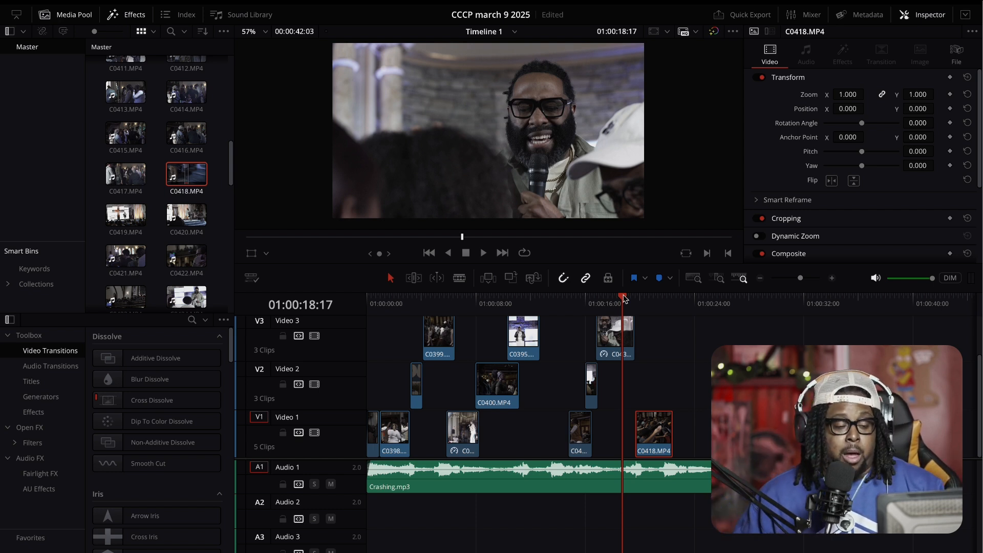
drag(623, 298, 619, 299)
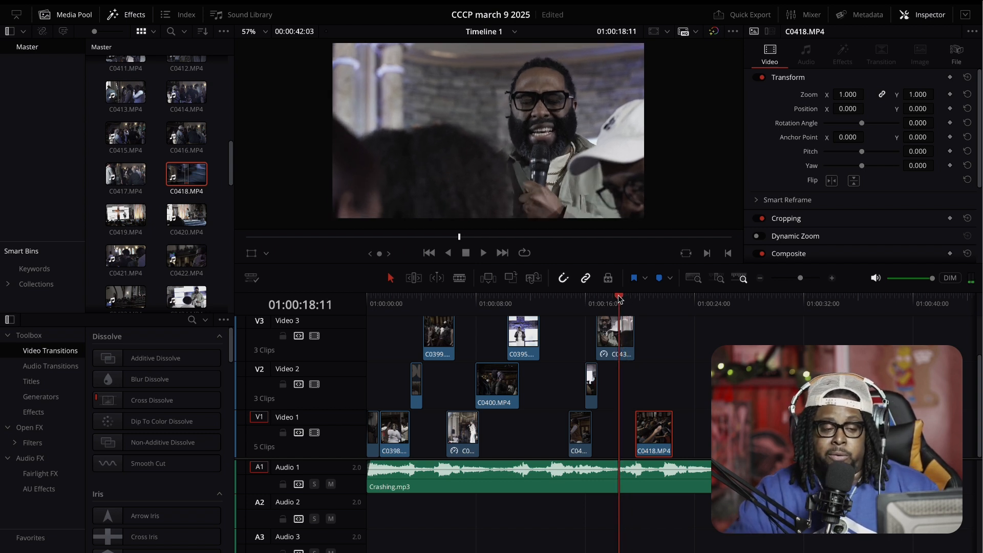
drag(619, 298, 611, 300)
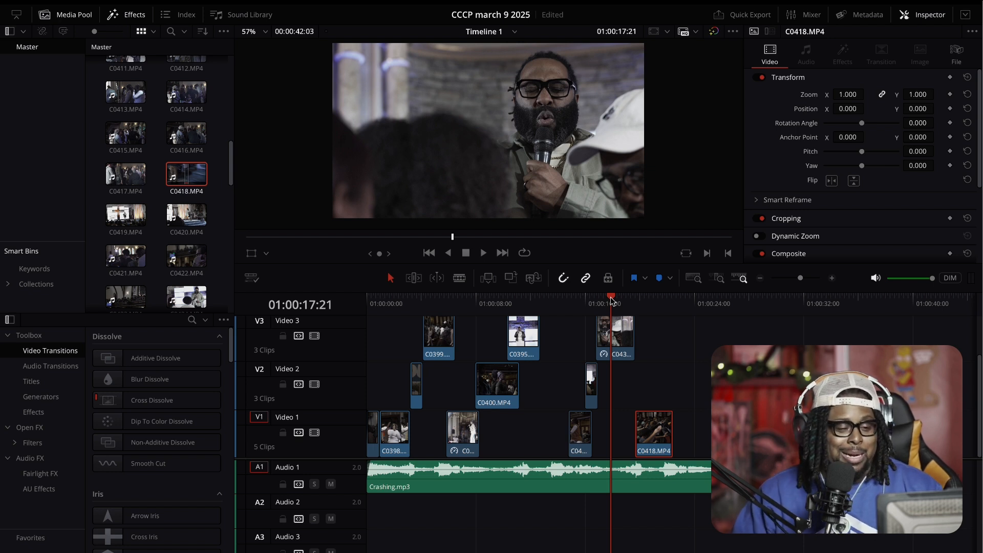
drag(610, 300, 599, 301)
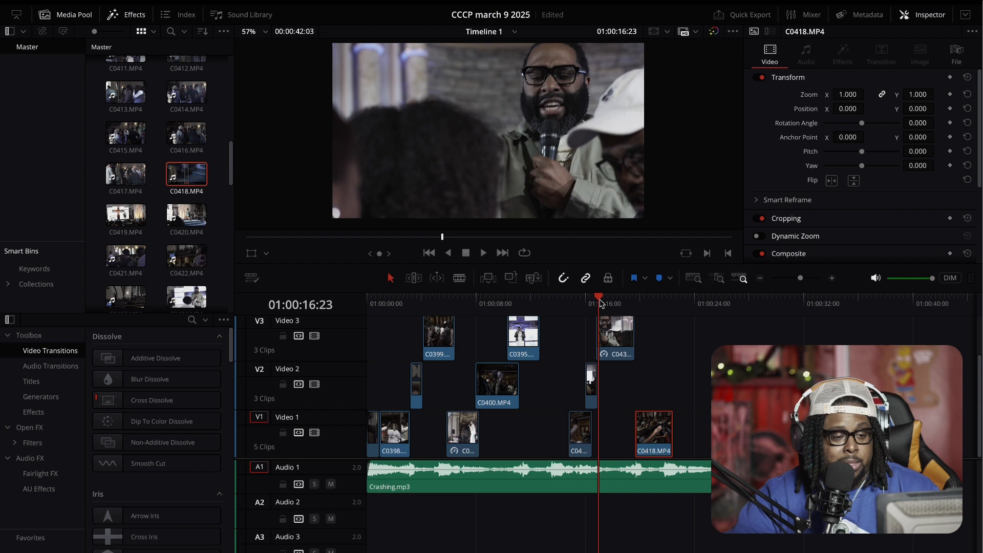
drag(599, 299, 592, 299)
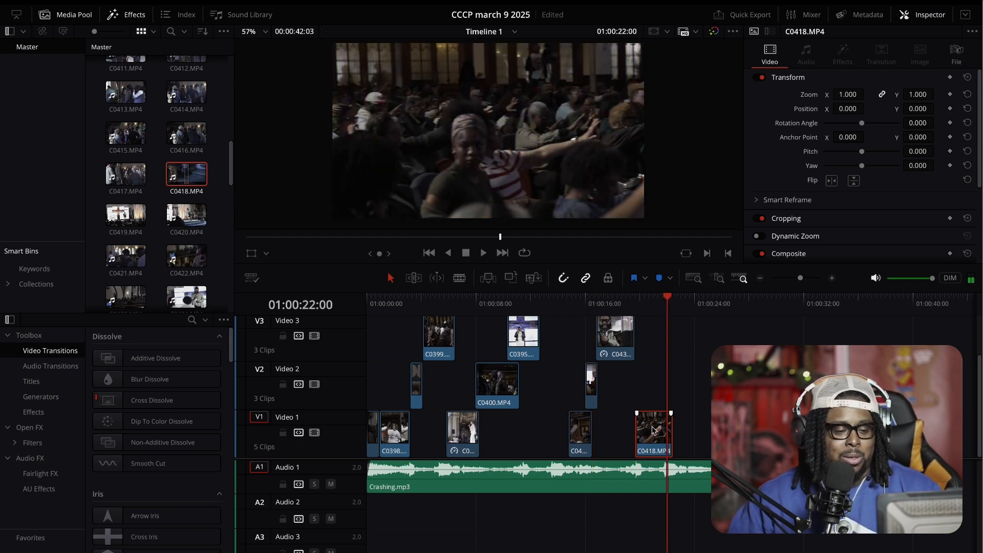
Step: Change the speed of the C0418.MP4 timeline clip to 91% with keyframes maintaining timing
right_click(654, 430)
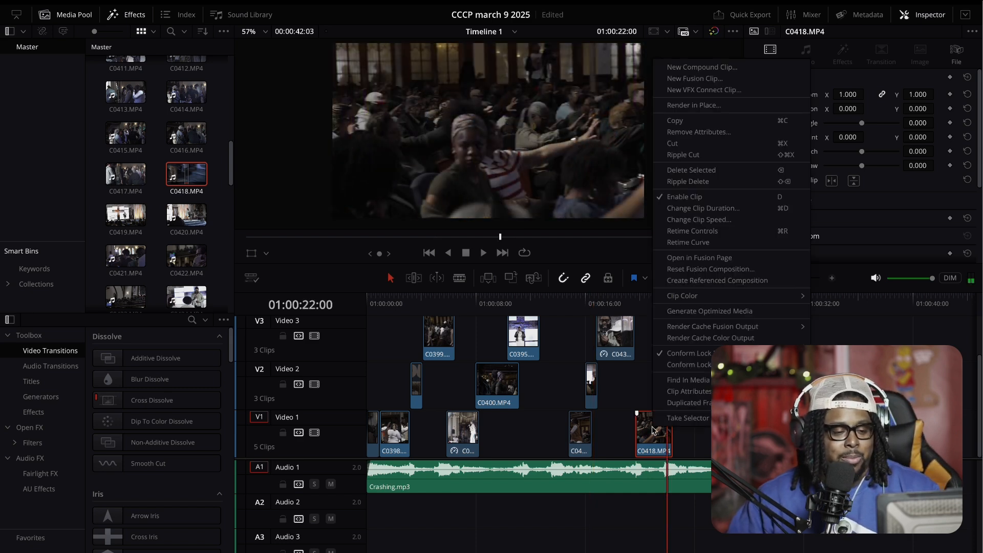
click(678, 220)
drag(633, 267, 633, 267)
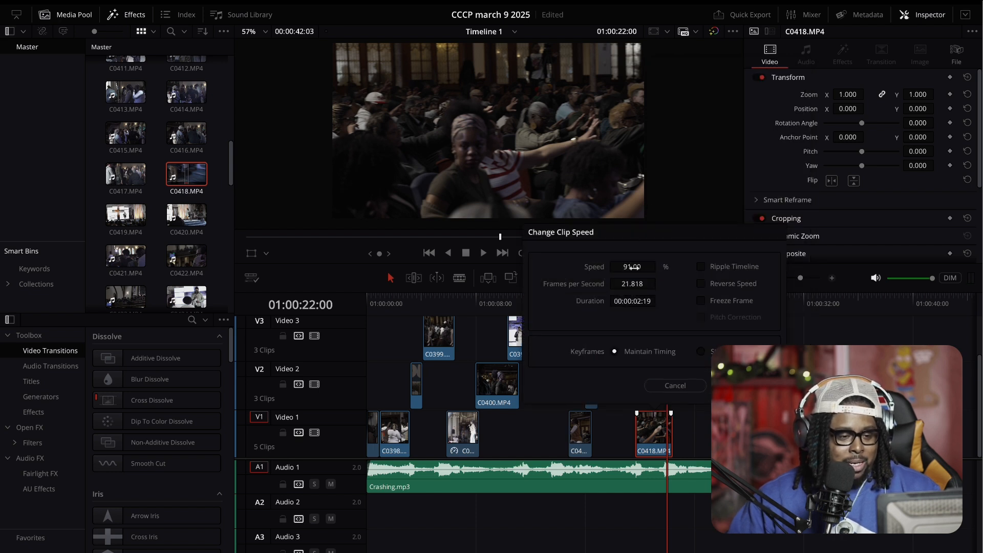
click(740, 385)
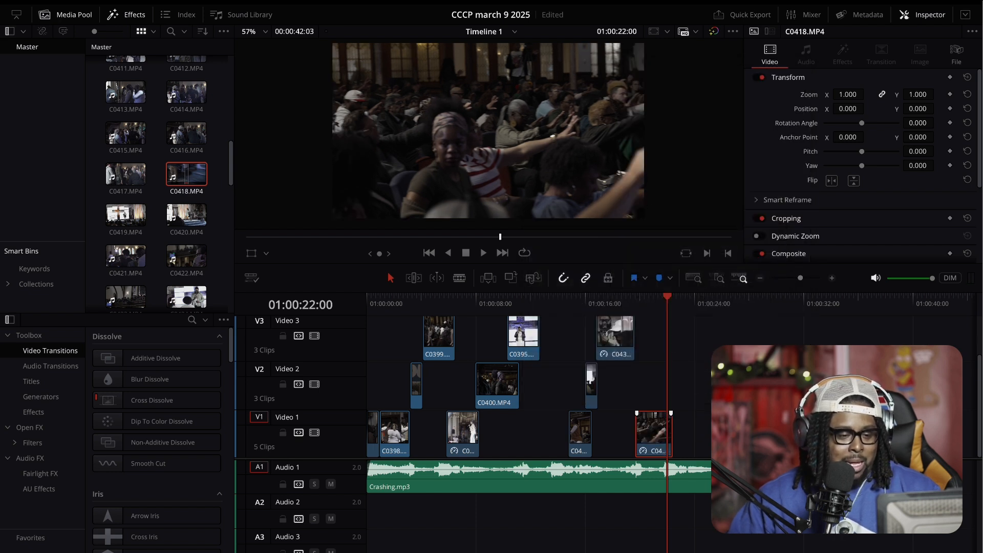
Step: Play the timeline from 01:00:19:03 and again from the start of C0418.MP4 to check the slowed shot's motion and camera shake
click(628, 297)
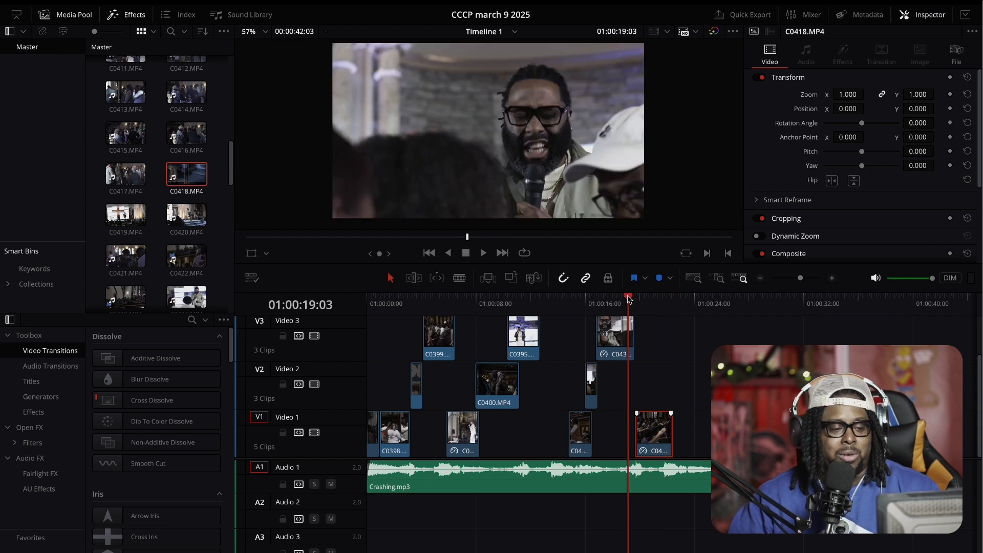
key(space)
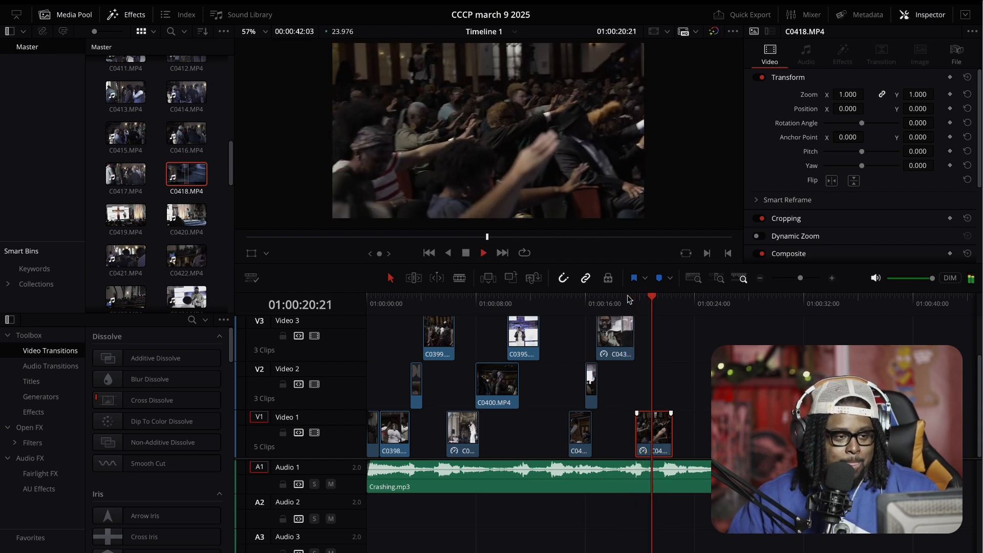
key(space)
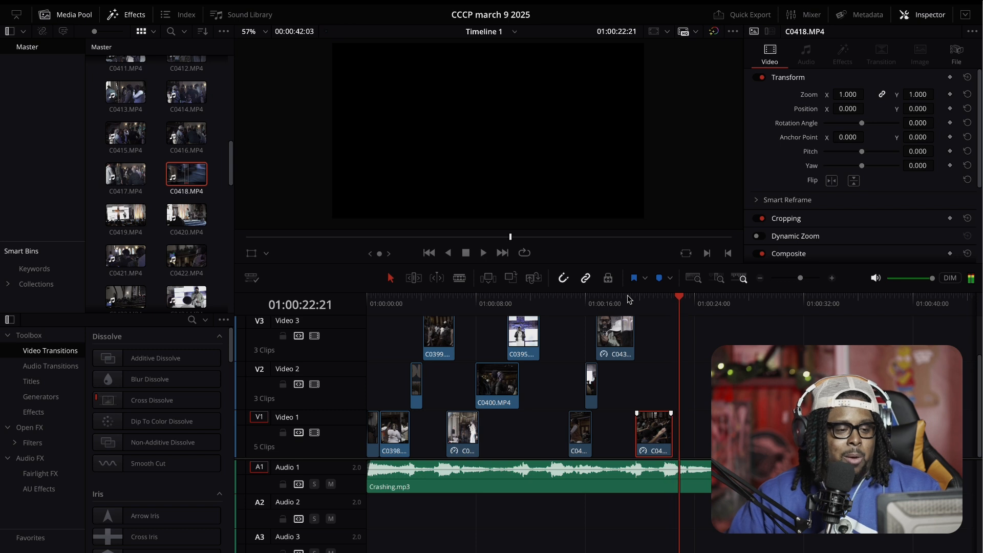
click(655, 300)
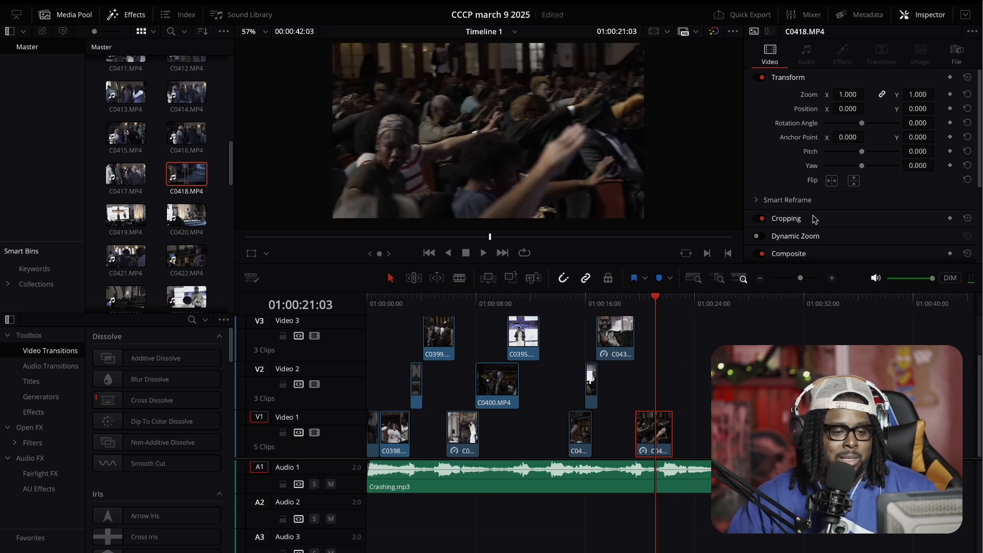
scroll(814, 217, down, 1)
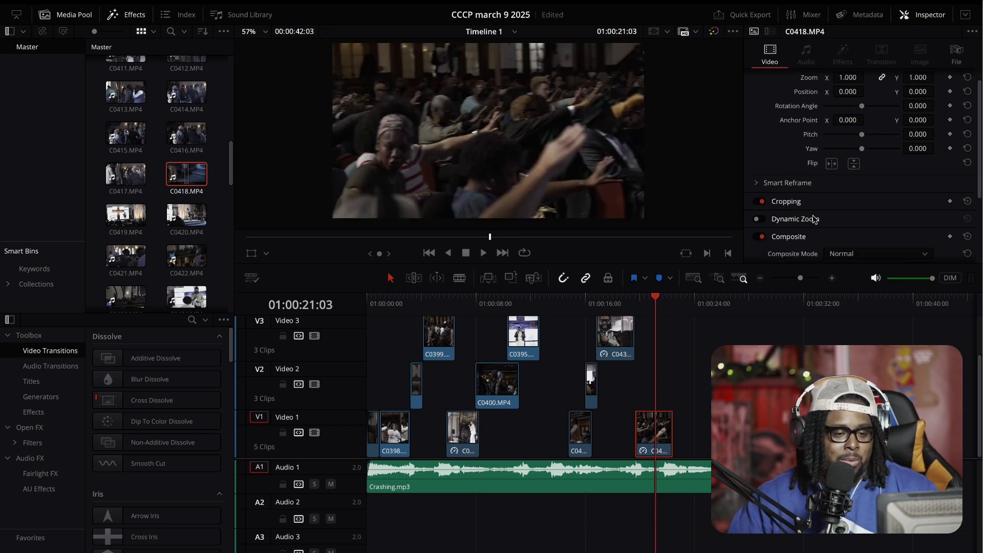
click(636, 300)
key(space)
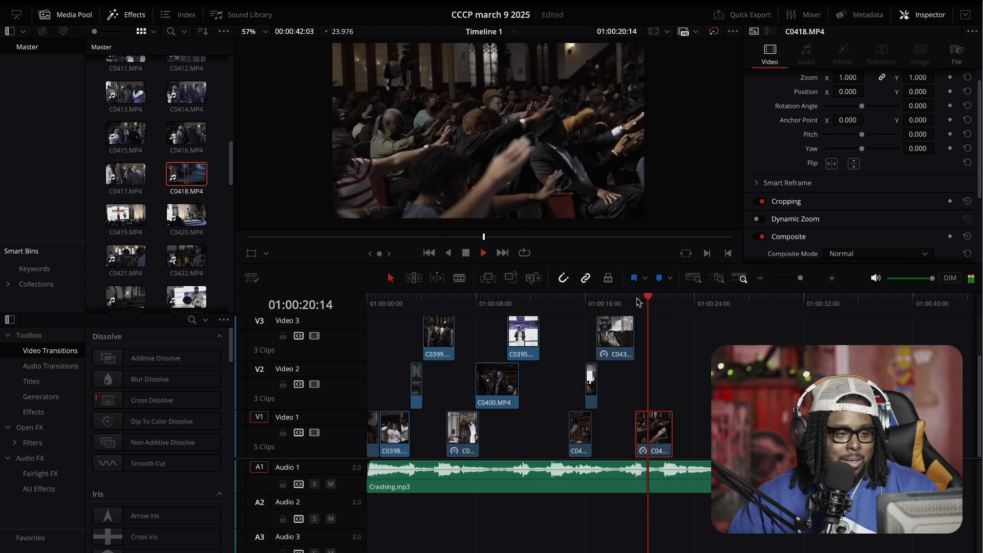
key(space)
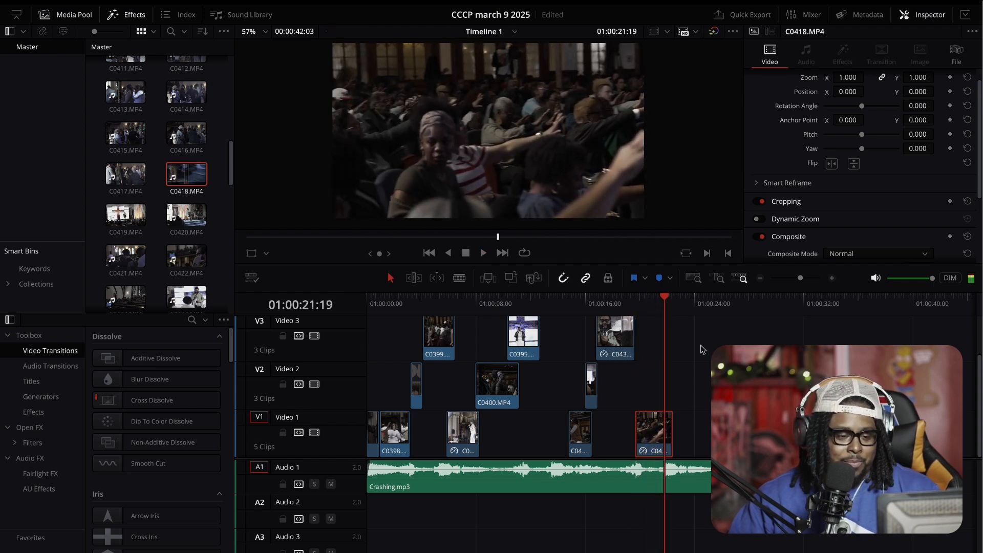
Step: Expand the Stabilization settings for the C0418.MP4 timeline clip
scroll(807, 234, down, 1)
scroll(807, 234, down, 2)
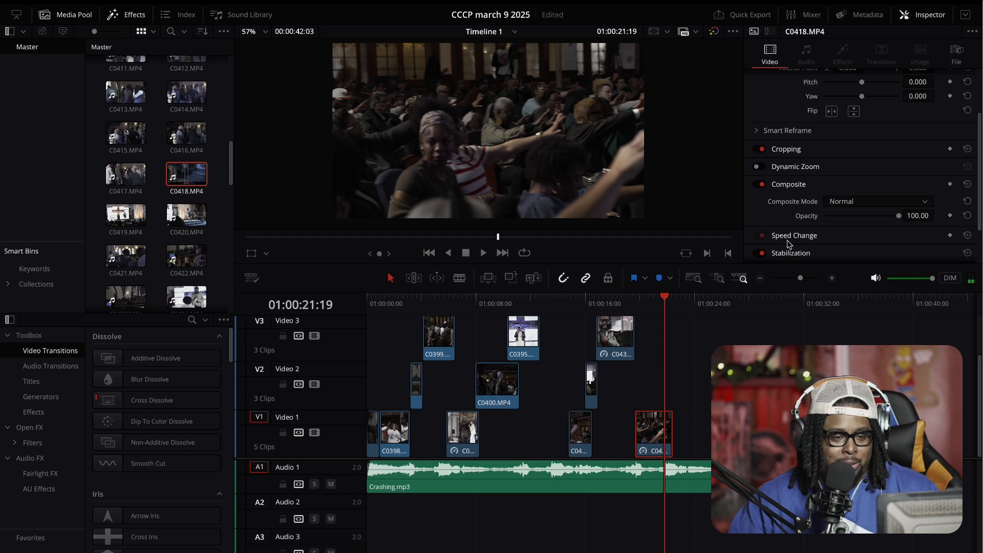
scroll(785, 242, down, 1)
click(790, 222)
scroll(858, 226, down, 1)
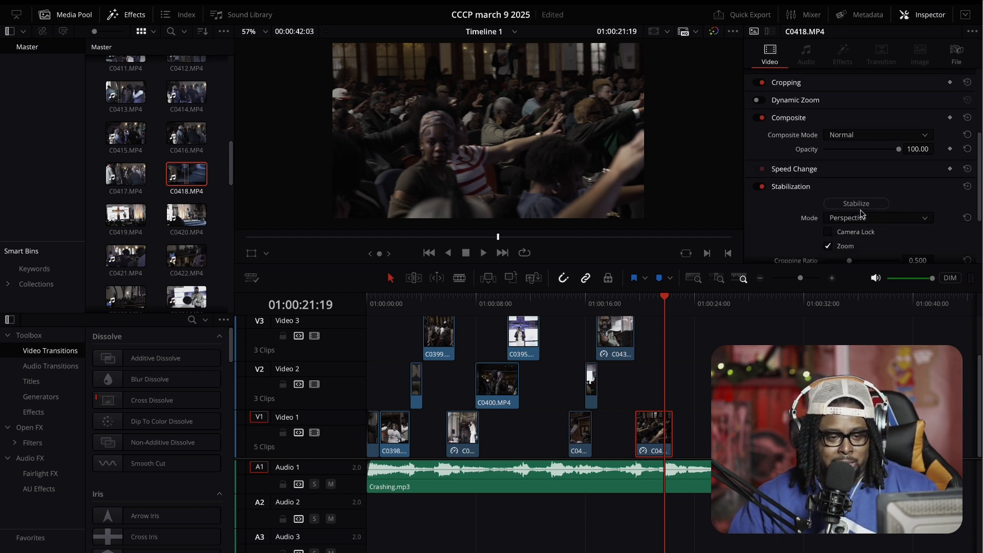
Step: Review the C0418.MP4 clip's stabilization cropping, smoothing and strength controls and its mode options, keeping Perspective
scroll(824, 224, down, 1)
scroll(823, 220, down, 1)
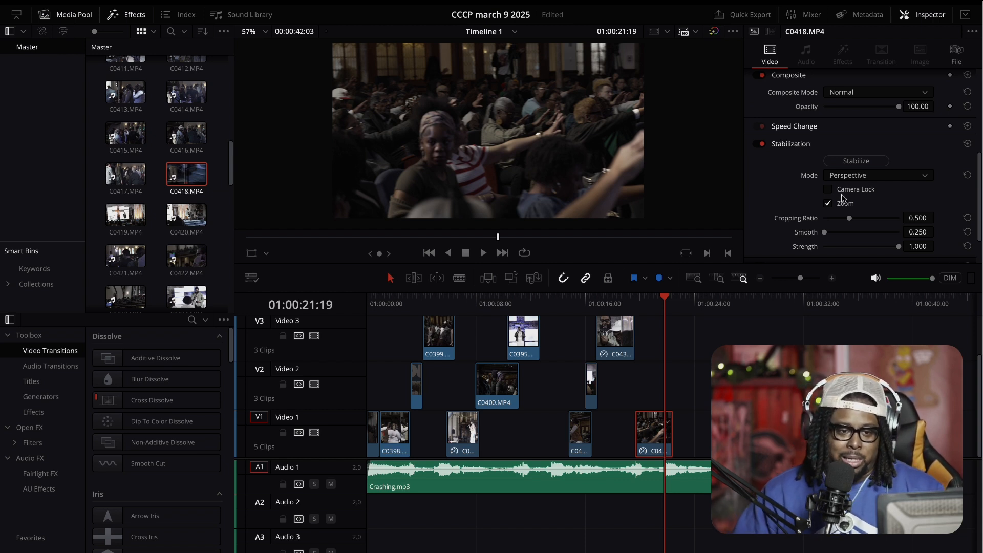
scroll(854, 197, down, 1)
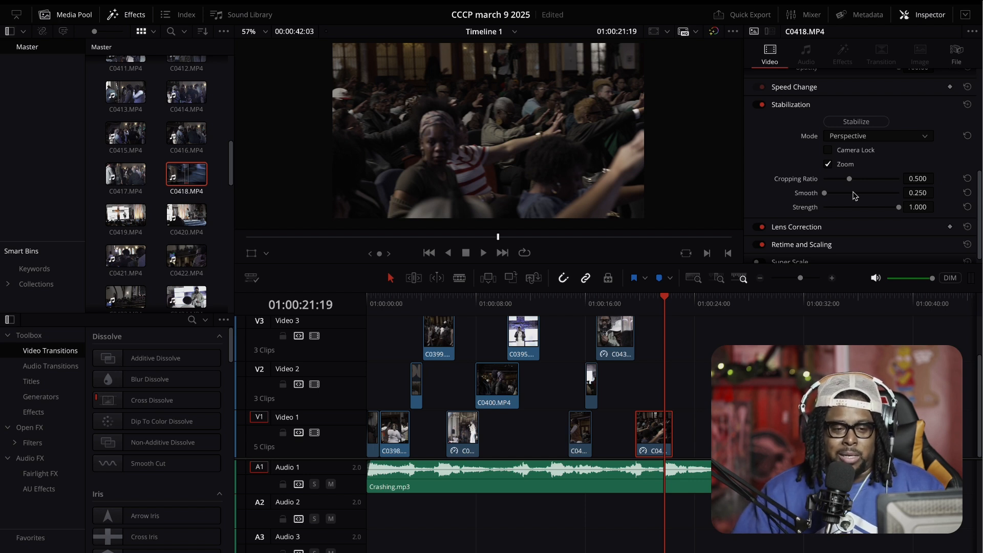
scroll(854, 195, down, 1)
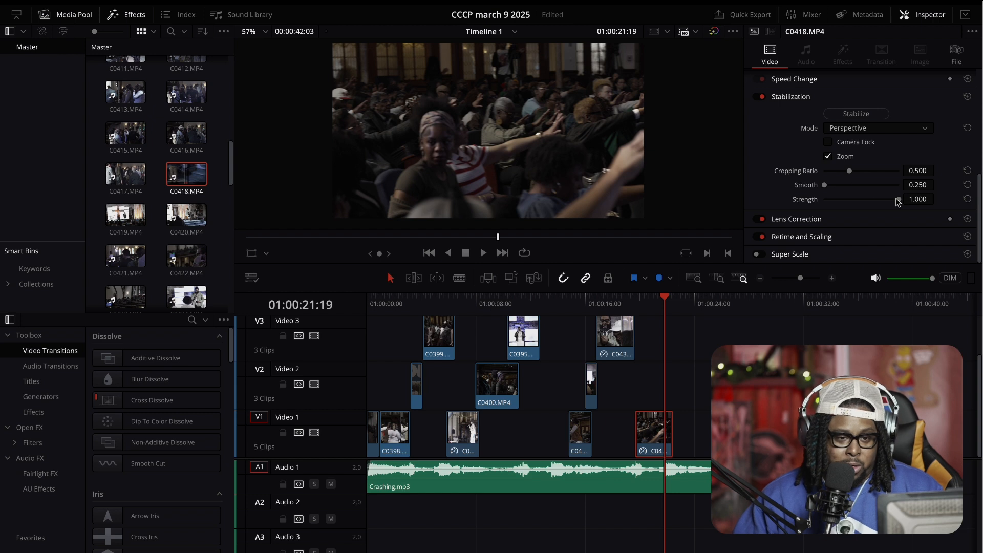
scroll(866, 195, up, 4)
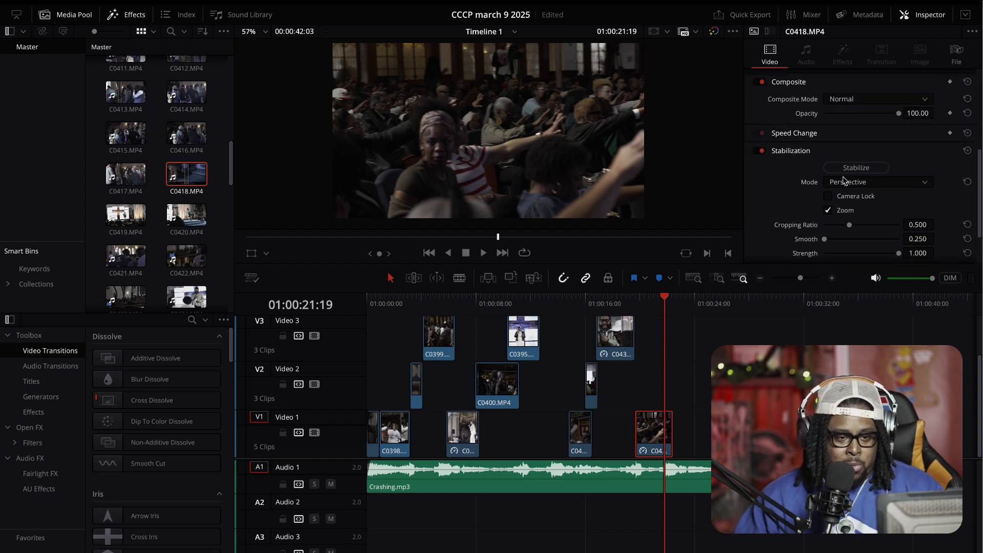
click(870, 183)
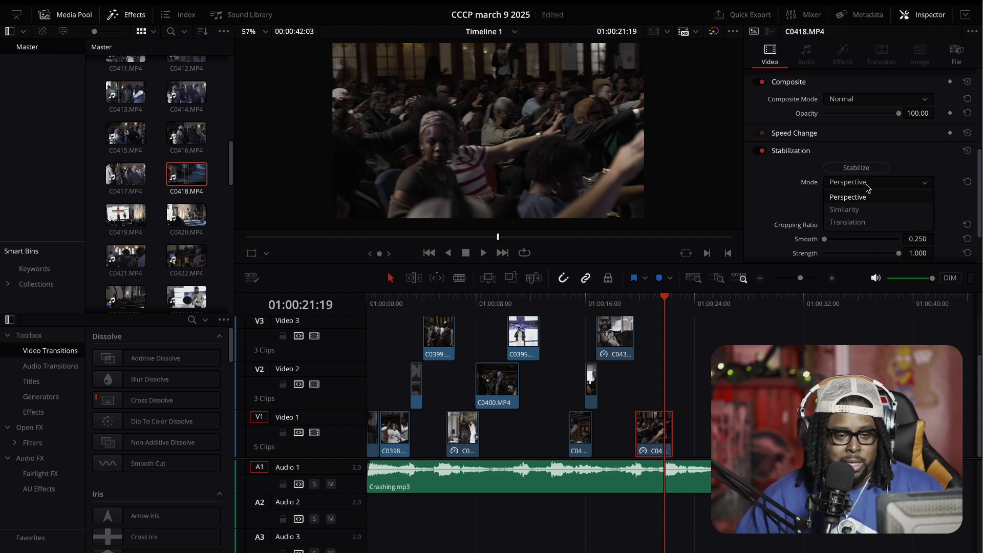
click(867, 188)
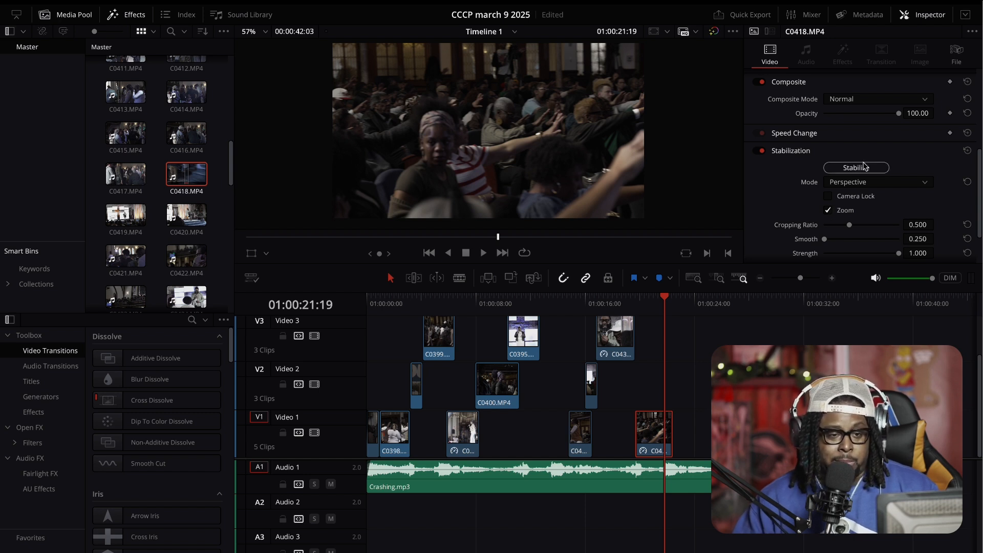
Step: Stabilize the C0418.MP4 timeline clip in Perspective mode and play the timeline from 01:00:18:13 to check the smoothed motion
click(863, 167)
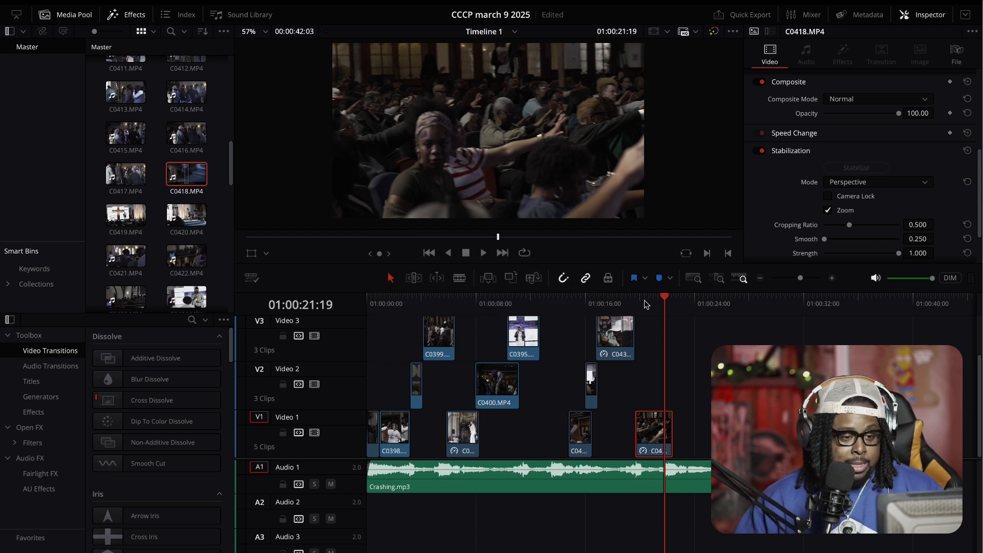
drag(664, 299, 621, 299)
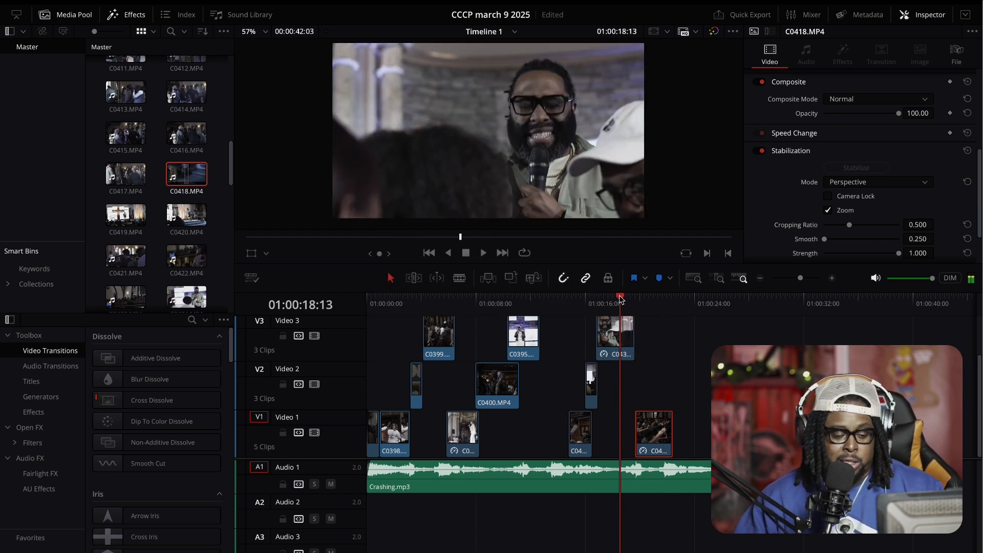
key(space)
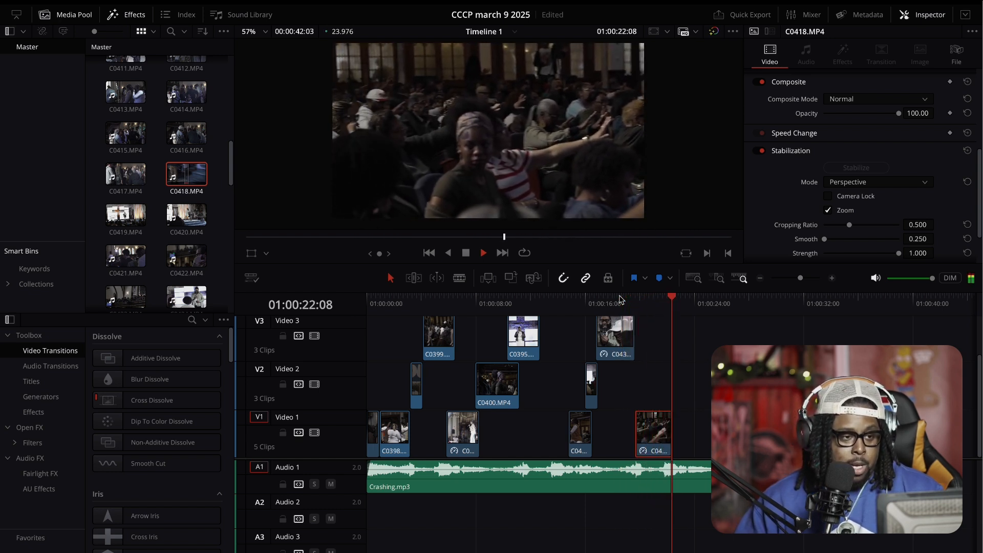
key(space)
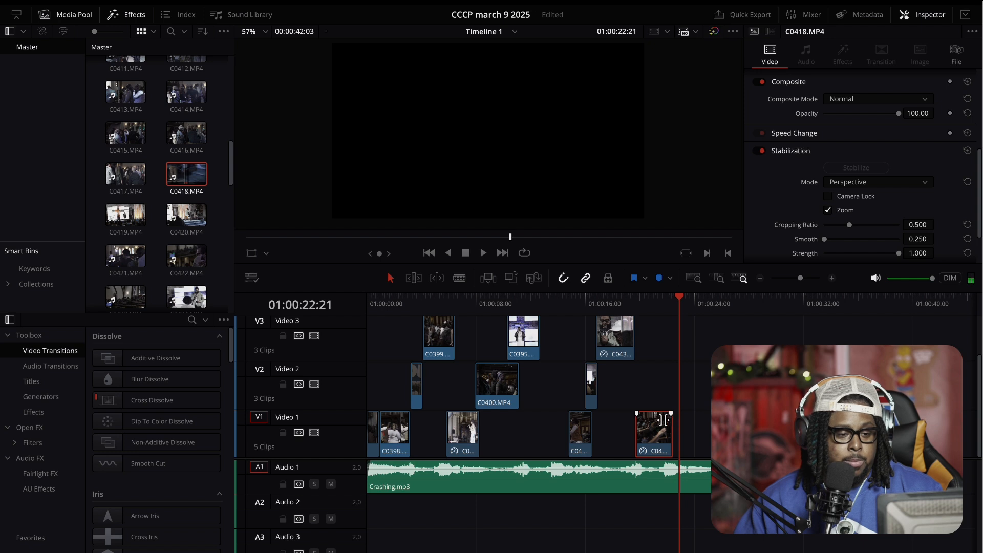
Step: Set the C0418.MP4 timeline clip's speed to 78% with keyframes maintaining timing
right_click(656, 433)
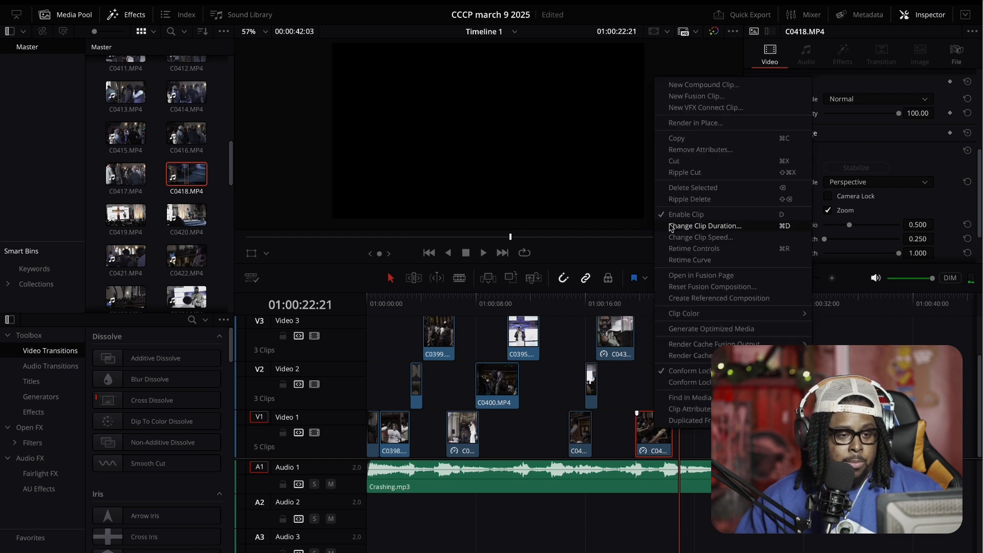
click(681, 237)
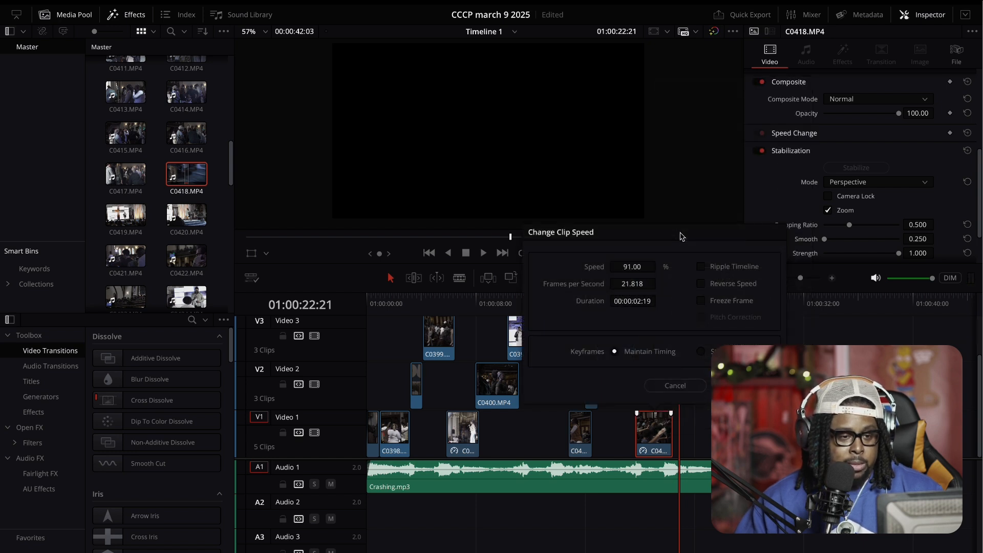
drag(646, 267, 635, 263)
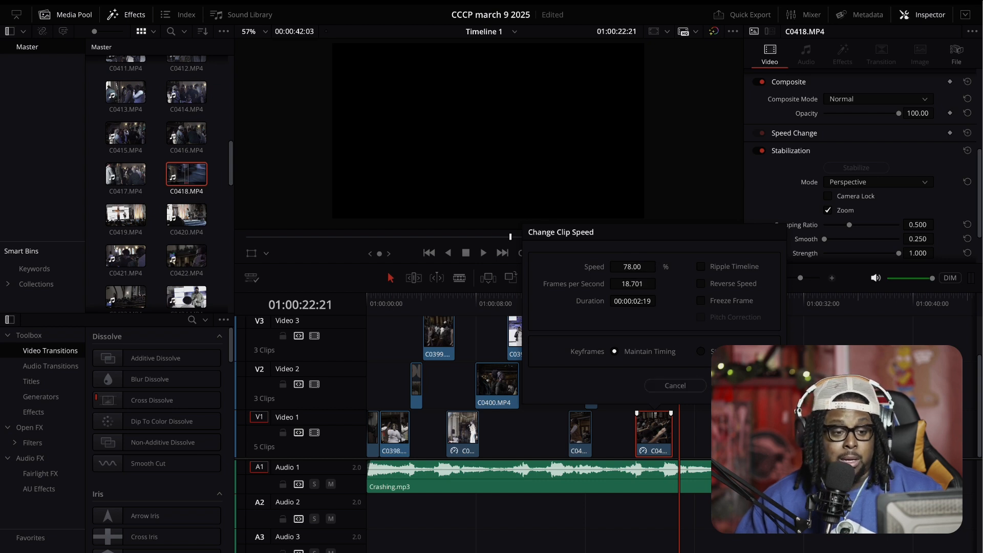
click(744, 386)
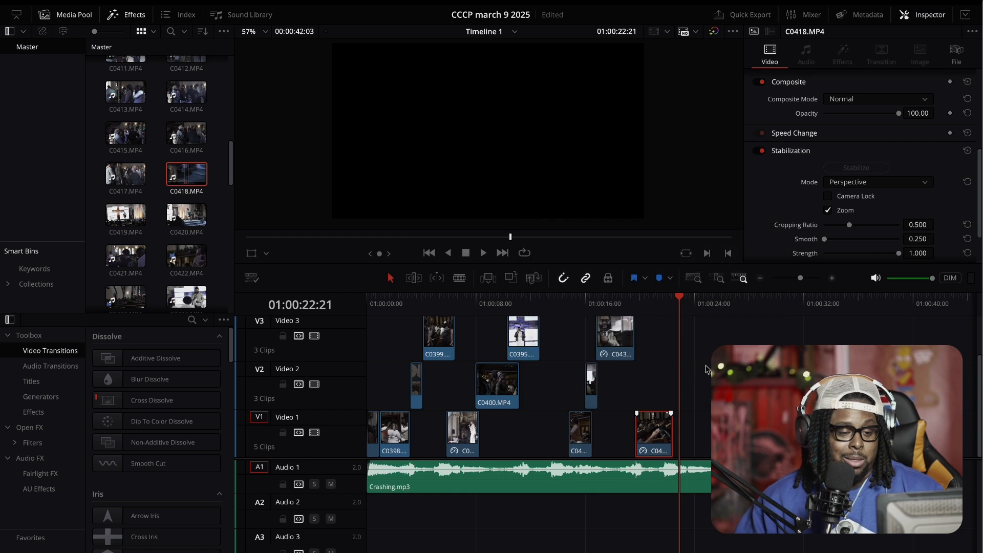
Step: Play the timeline from about 01:00:16 through the end of C0418.MP4 to check the slower shot against the music
click(635, 296)
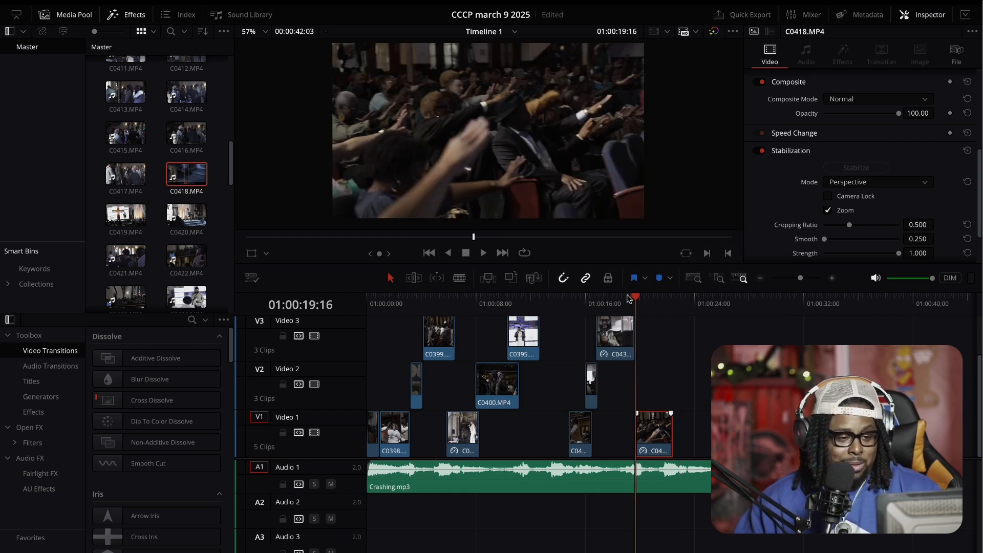
click(587, 302)
key(space)
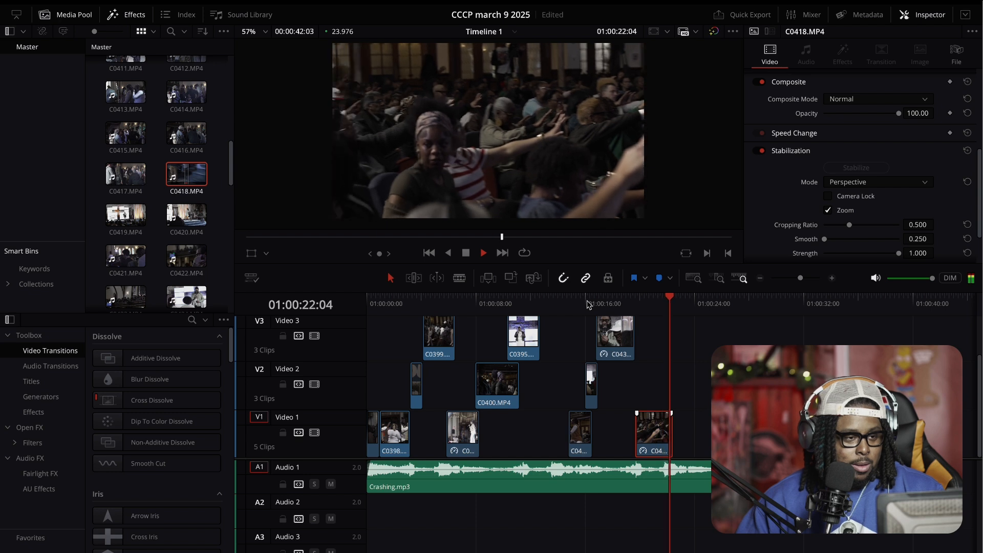
key(space)
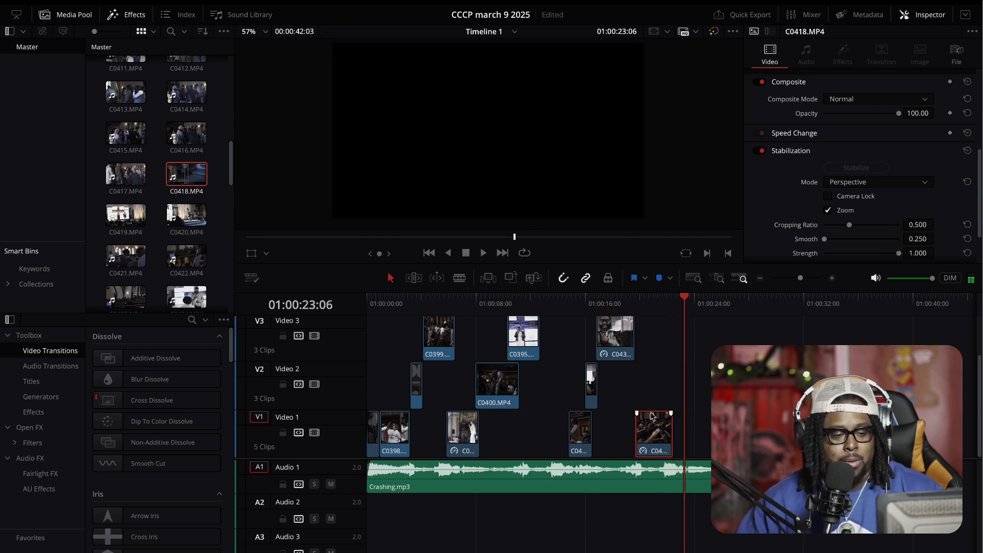
Step: Extend the end of the C0418.MP4 clip on Video 1 to about 01:00:23:06 and play back the lengthened shot
mouse_move(646, 420)
mouse_down()
mouse_move(657, 423)
mouse_move(636, 421)
mouse_up()
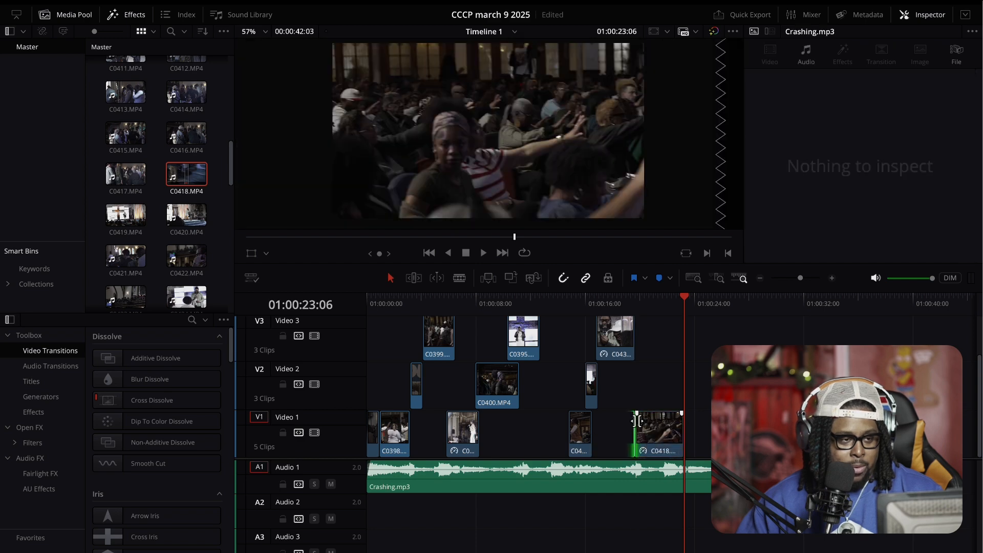
click(625, 302)
key(space)
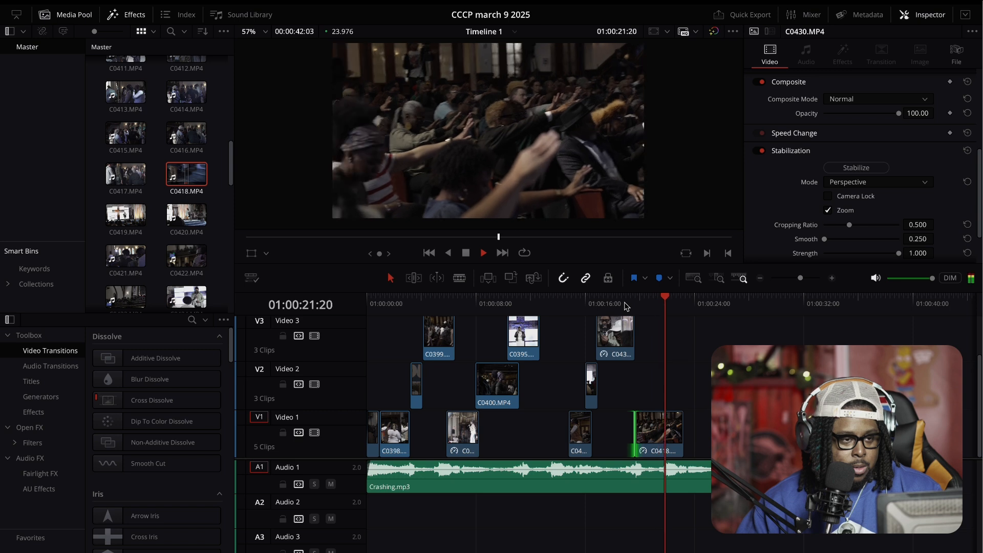
key(space)
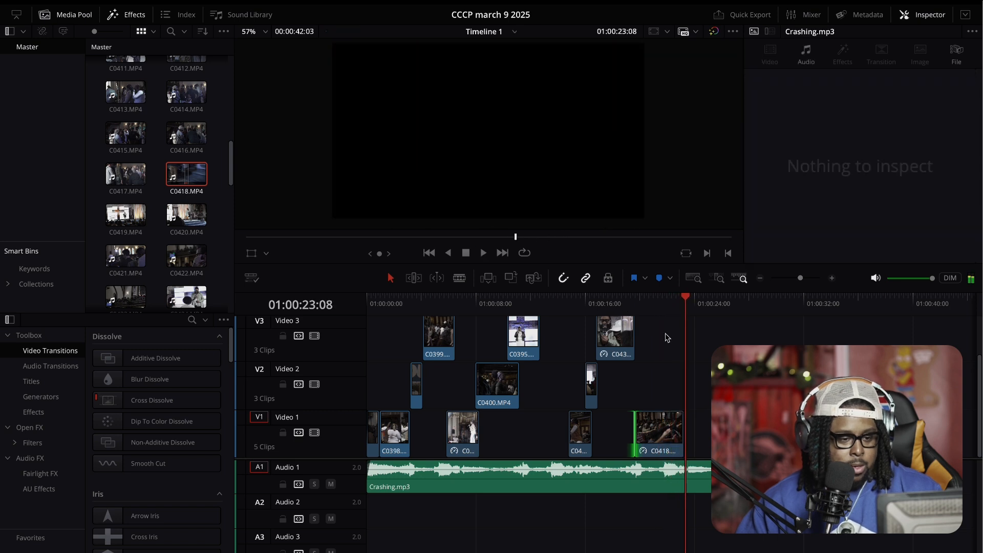
Step: Inspect the C0418.MP4 clip's stabilization settings and source view, and replay the timeline from just before the clip
click(667, 419)
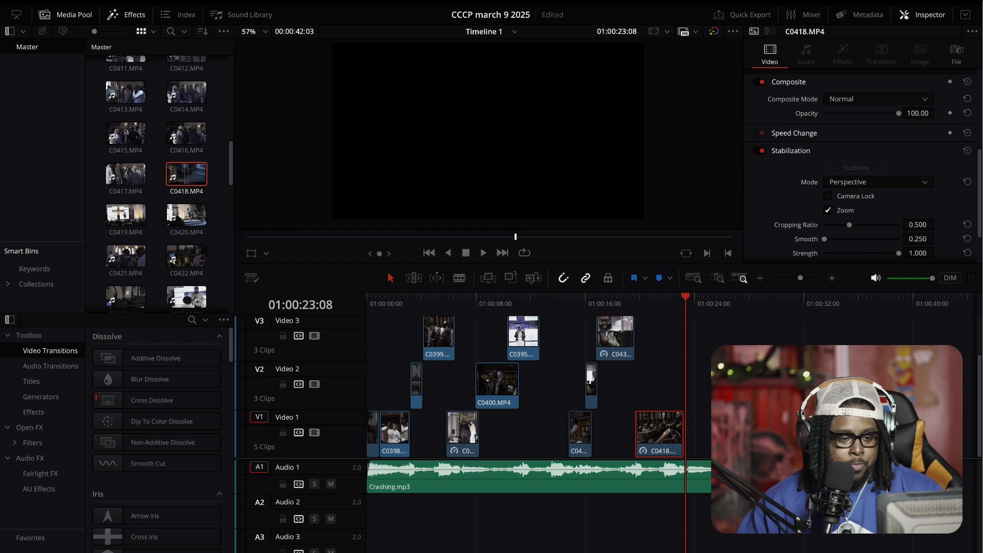
click(657, 303)
click(860, 182)
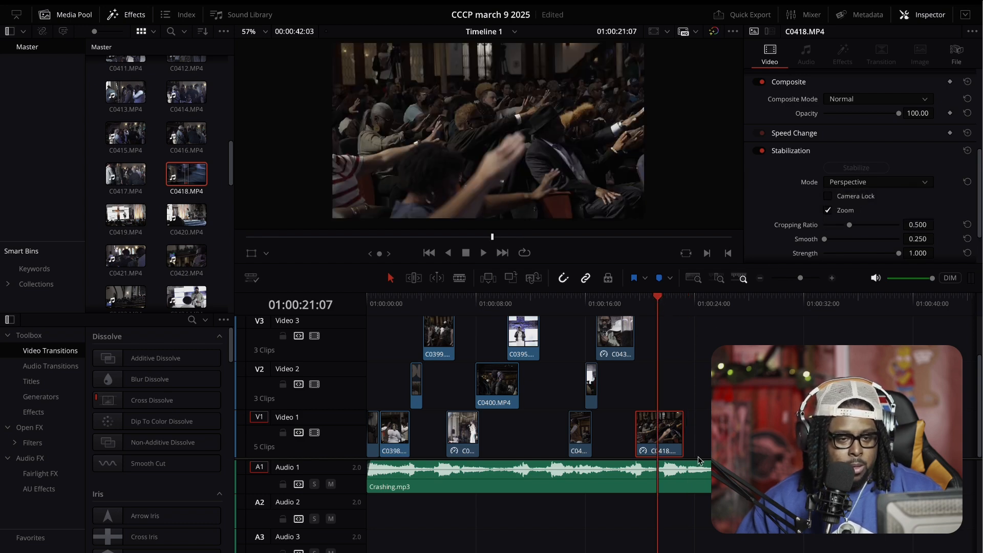
double_click(669, 438)
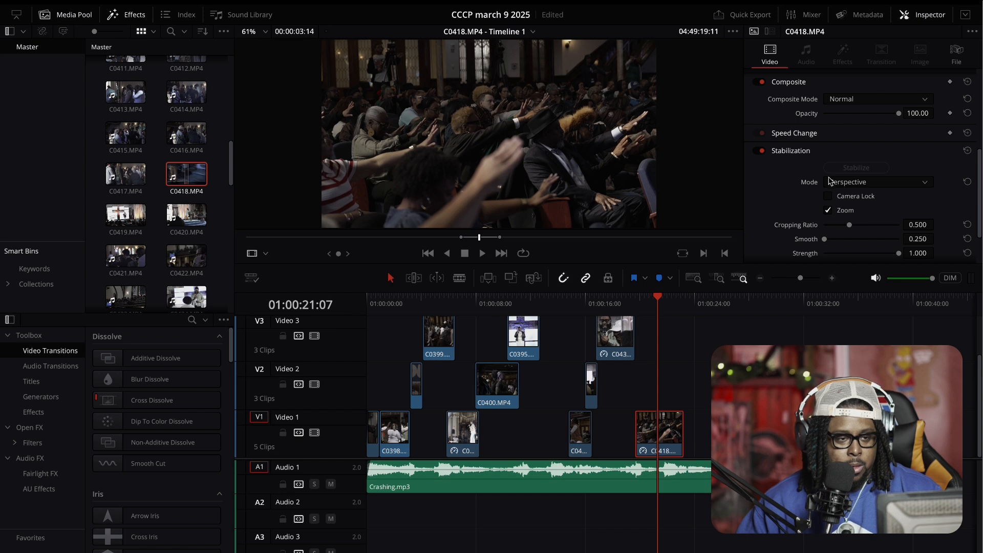
click(627, 299)
key(space)
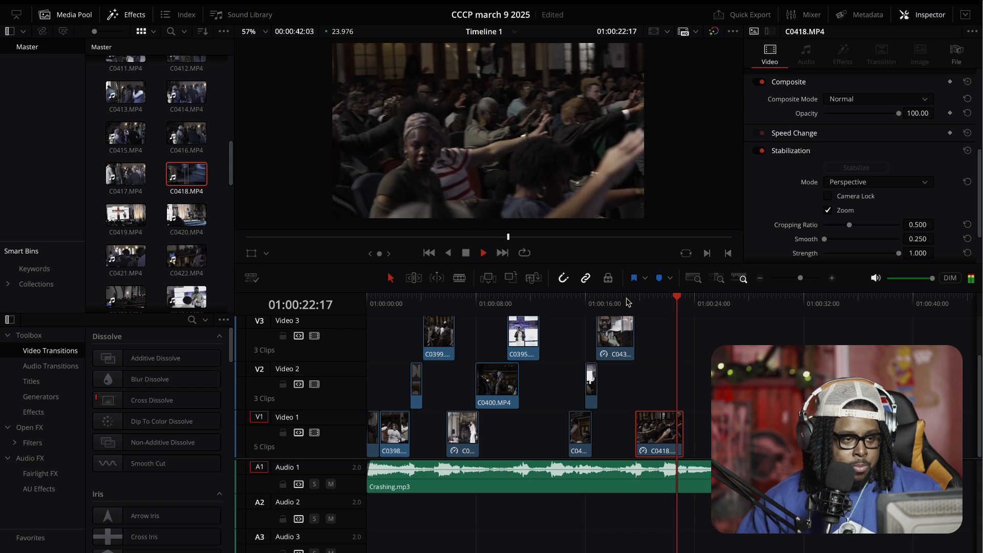
key(space)
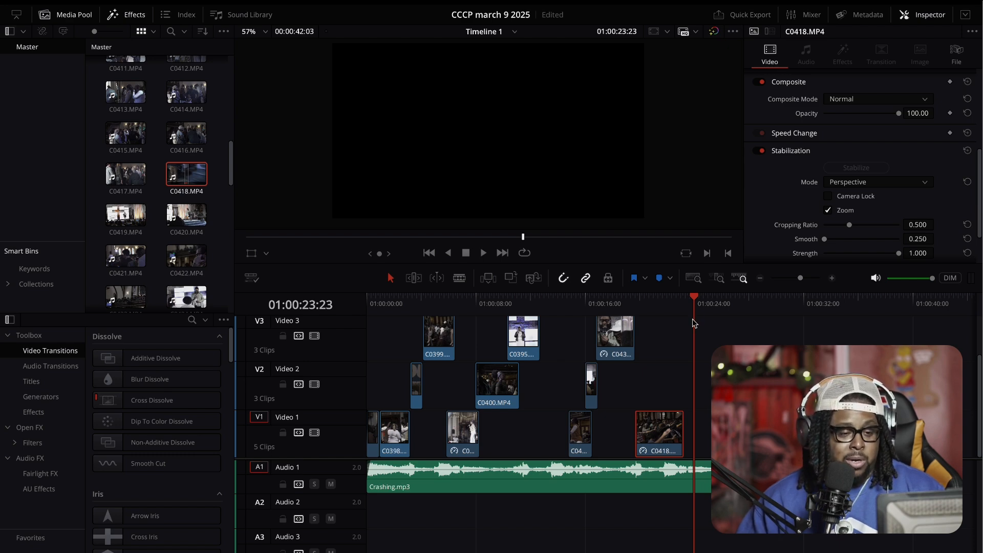
Step: Restore the editing window to full screen and play the assembled timeline from 01:00:00:00 to review the edit
drag(695, 301, 351, 306)
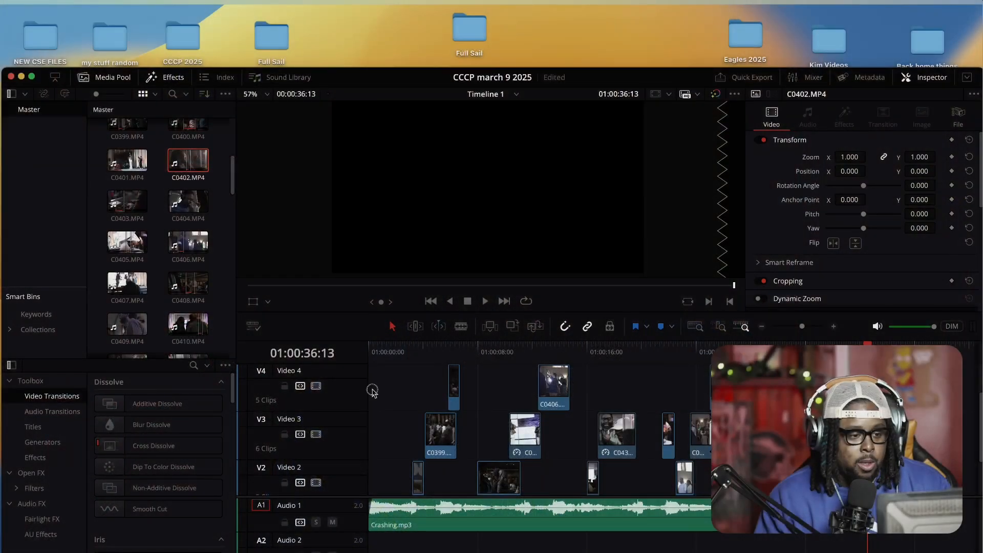
click(373, 390)
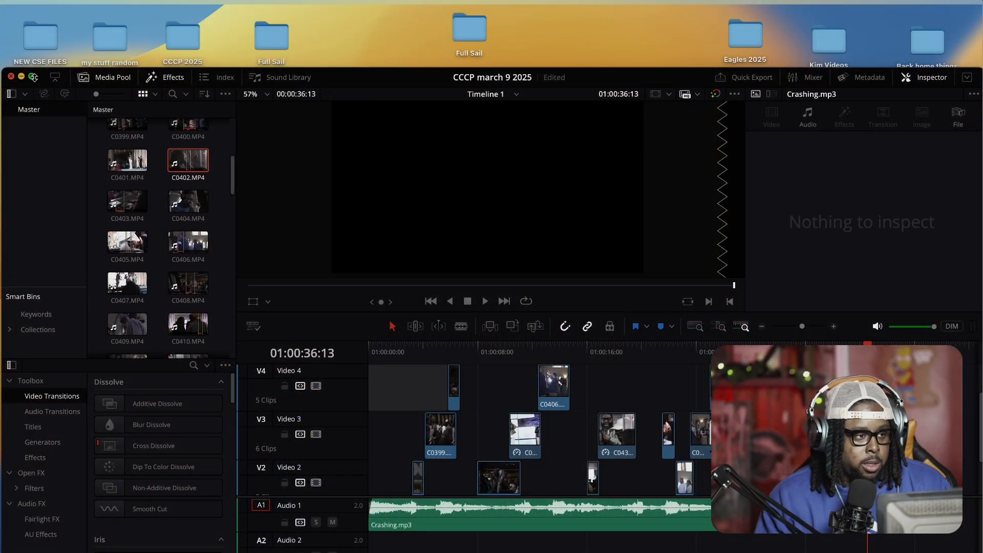
click(32, 76)
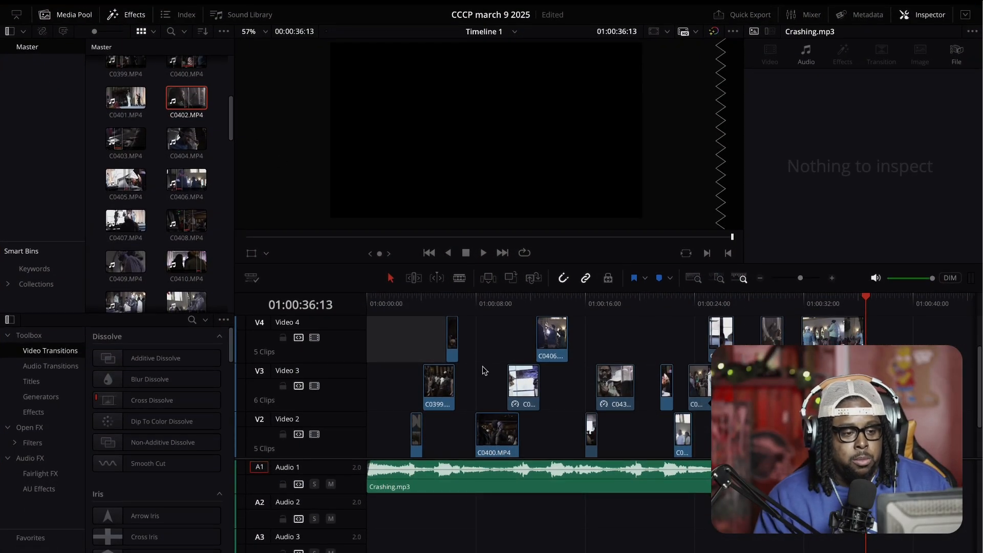
click(478, 347)
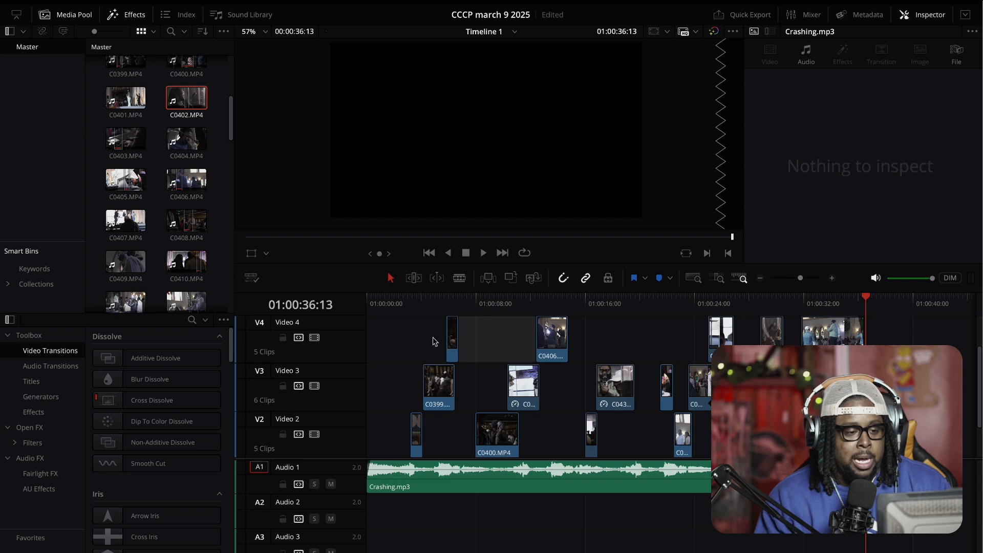
scroll(435, 339, down, 2)
click(369, 299)
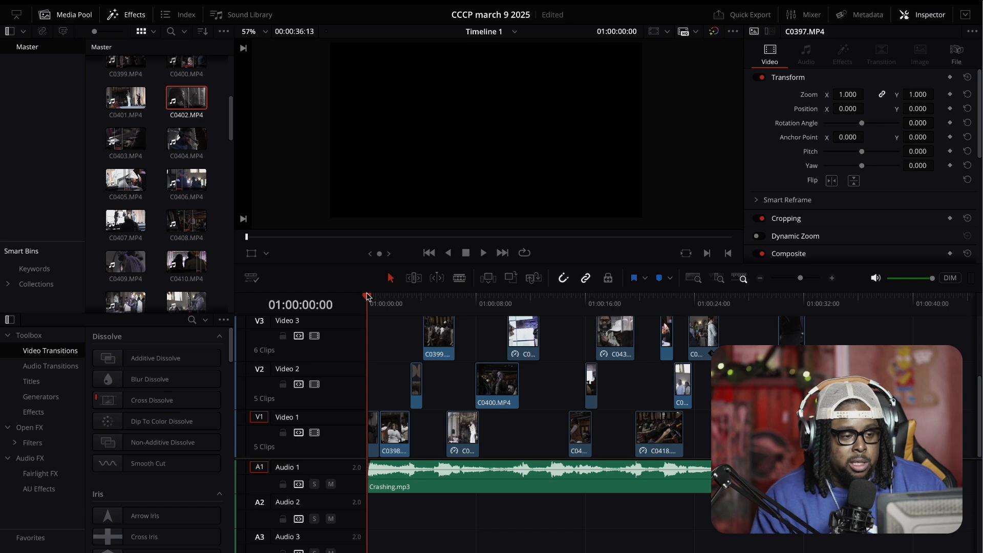
key(space)
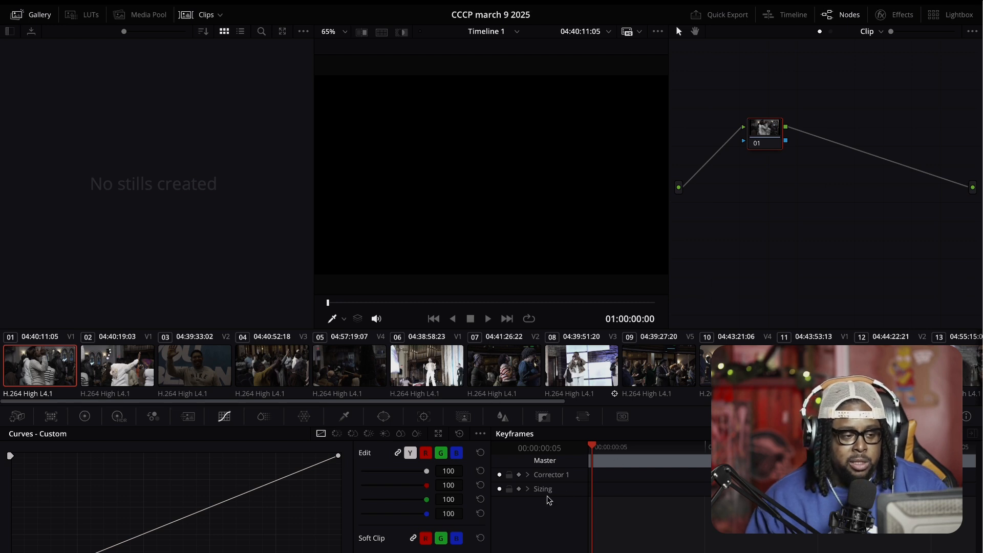
Step: Compare the Custom Curves and High Dynamic Range wheels with the Primaries Color Wheels, leaving the Primaries Color Wheels open
click(88, 419)
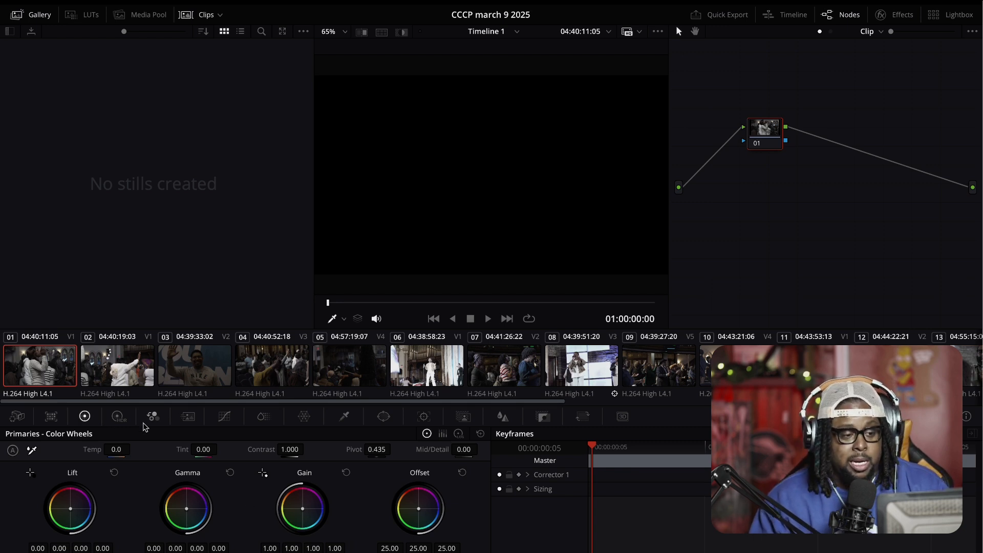
click(225, 417)
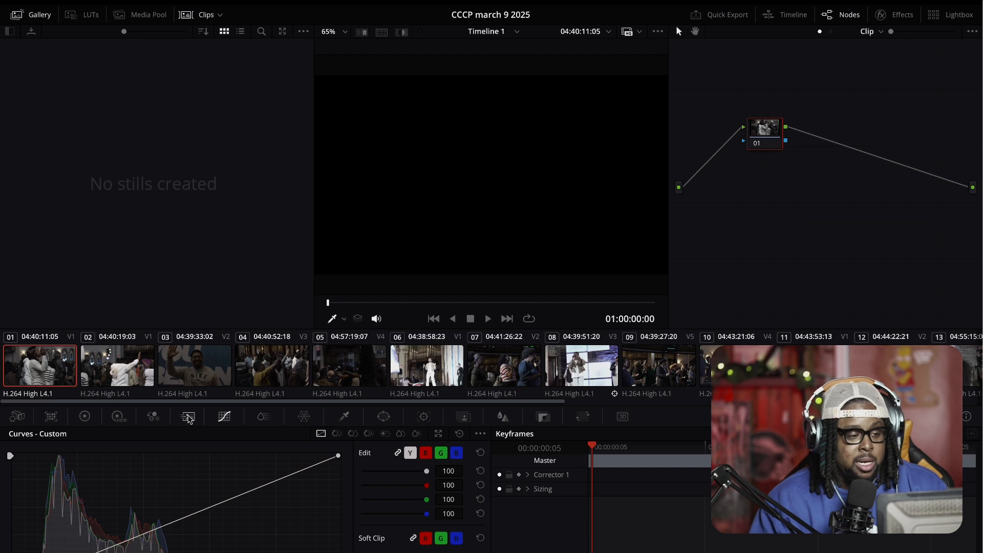
click(128, 419)
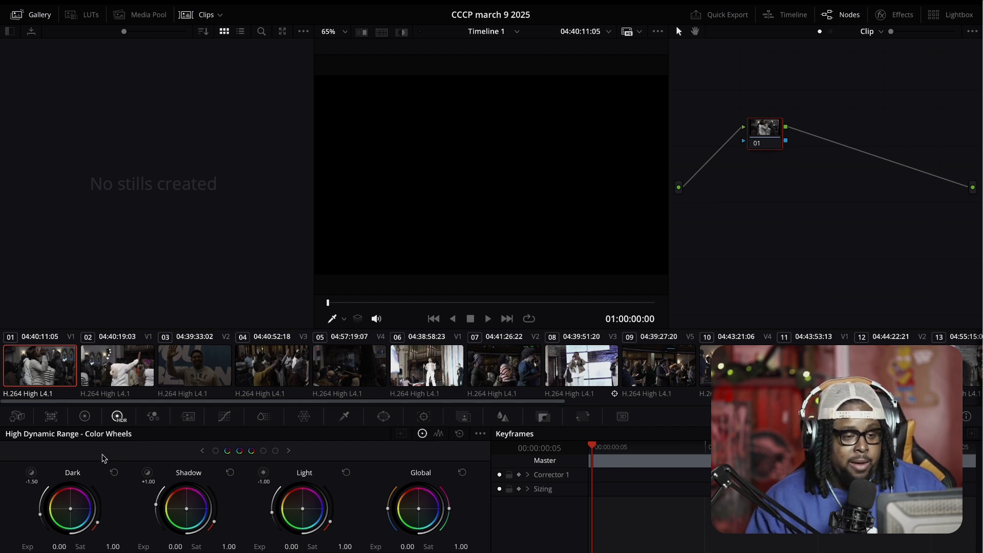
click(84, 418)
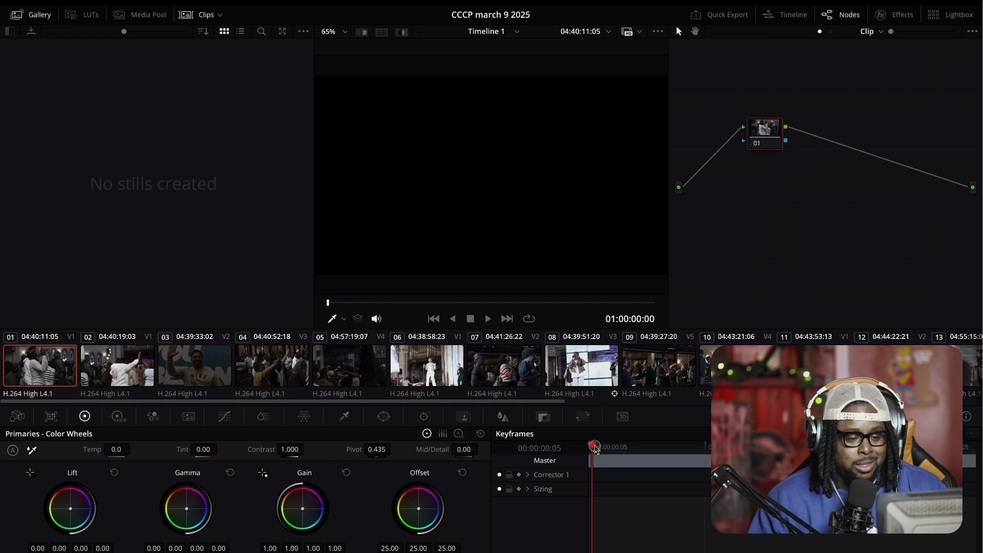
Step: Move to 01:00:00:10 in clip 01 and apply automatic color balance to clips 01 and 02
drag(595, 449, 733, 447)
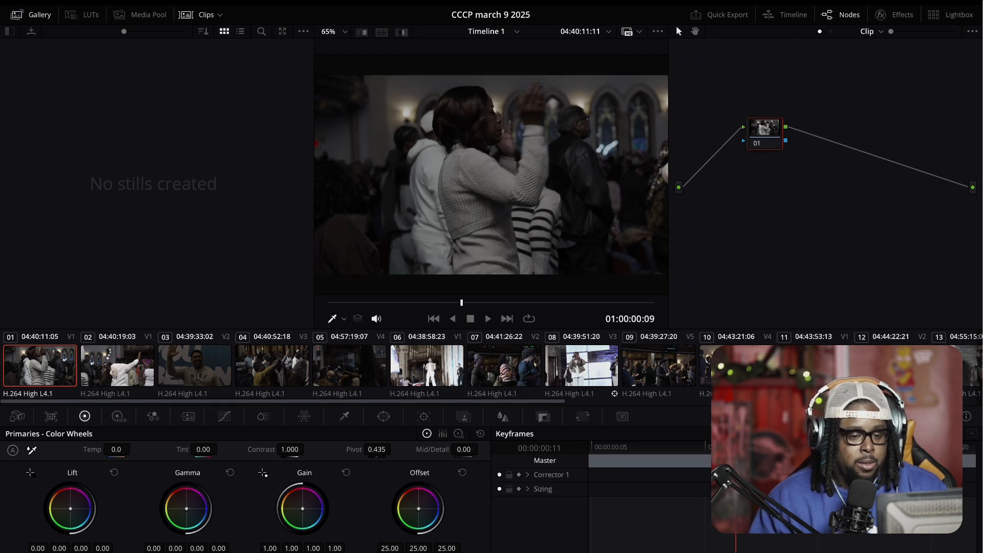
drag(736, 447, 760, 447)
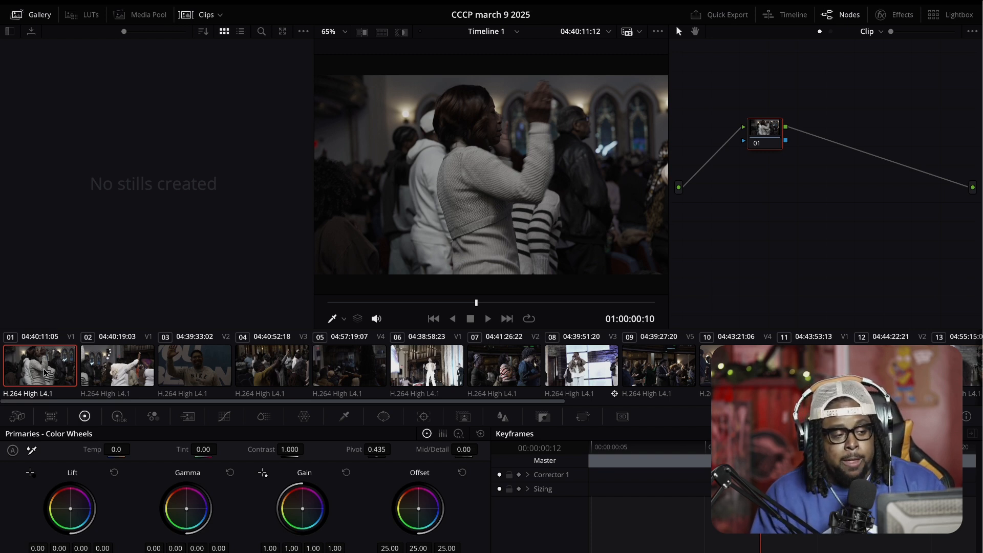
click(13, 451)
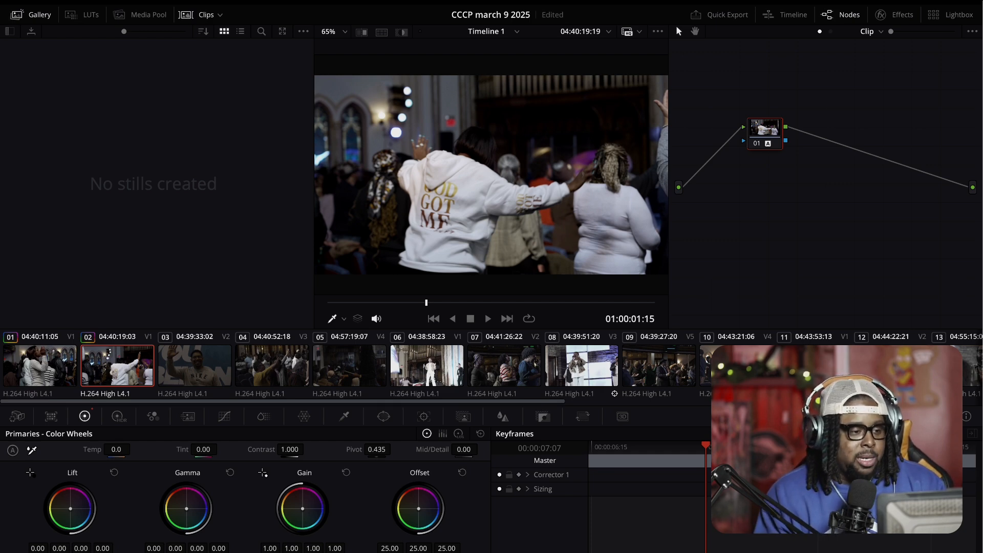
Step: Advance through clips 03 to 06 applying automatic color balance to each, and lower the lift of clip 06 to darken its shadows
key(Down)
key(Down)
key(Down)
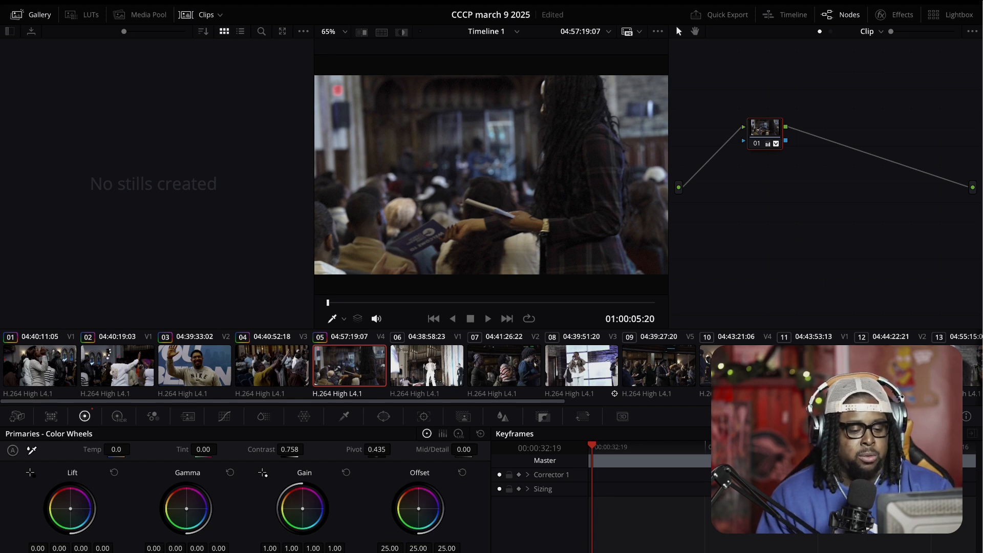
key(Down)
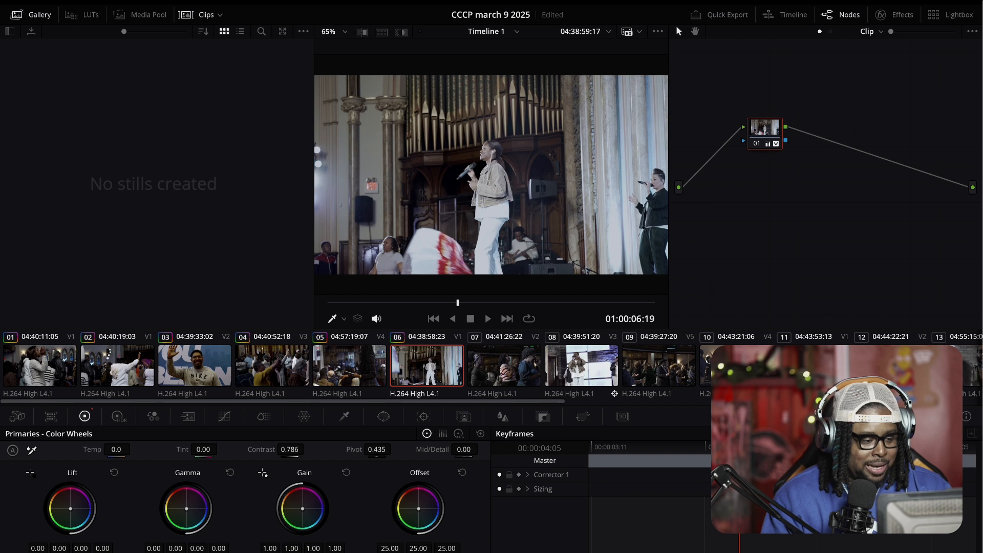
drag(72, 552, 59, 552)
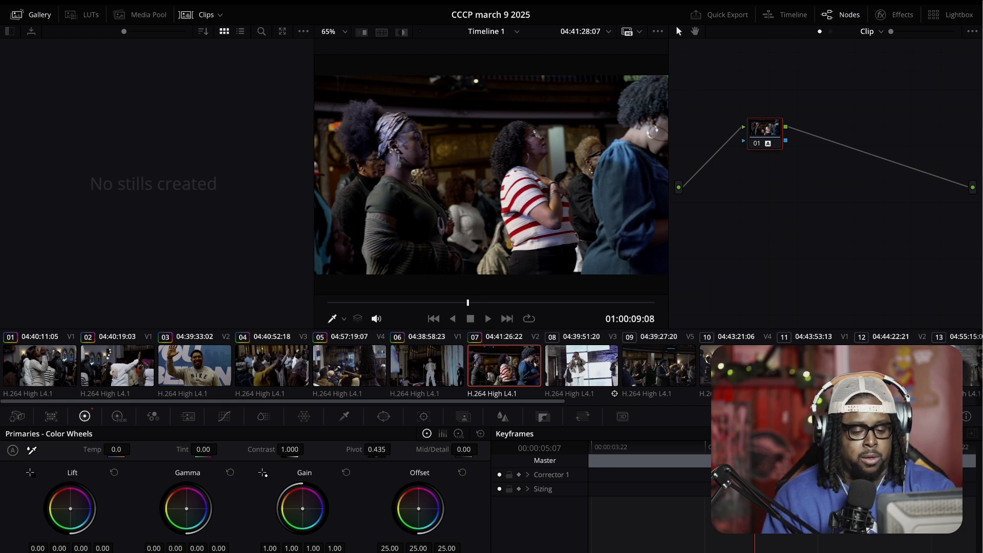
Step: Advance through clips 08 to 13, applying automatic color balance to each one
click(574, 370)
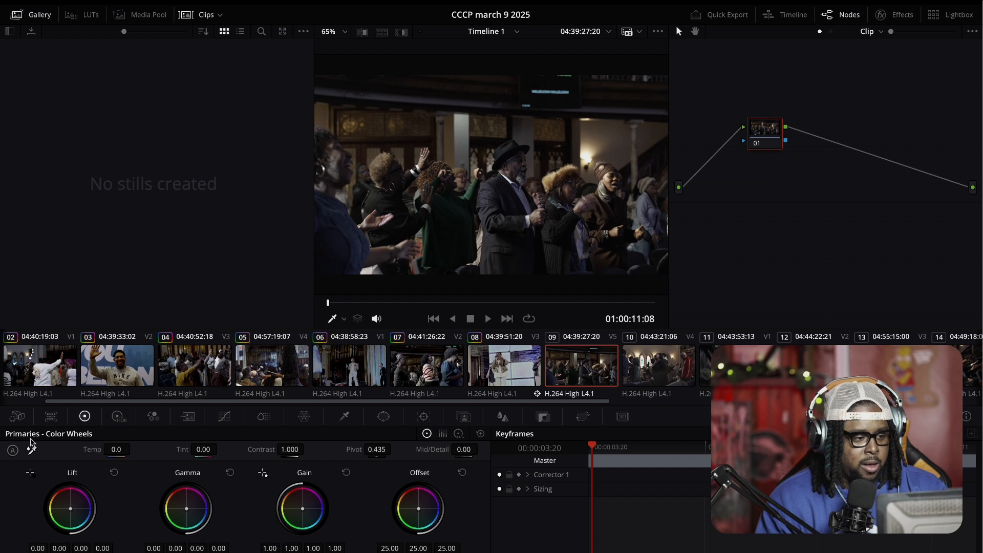
click(13, 451)
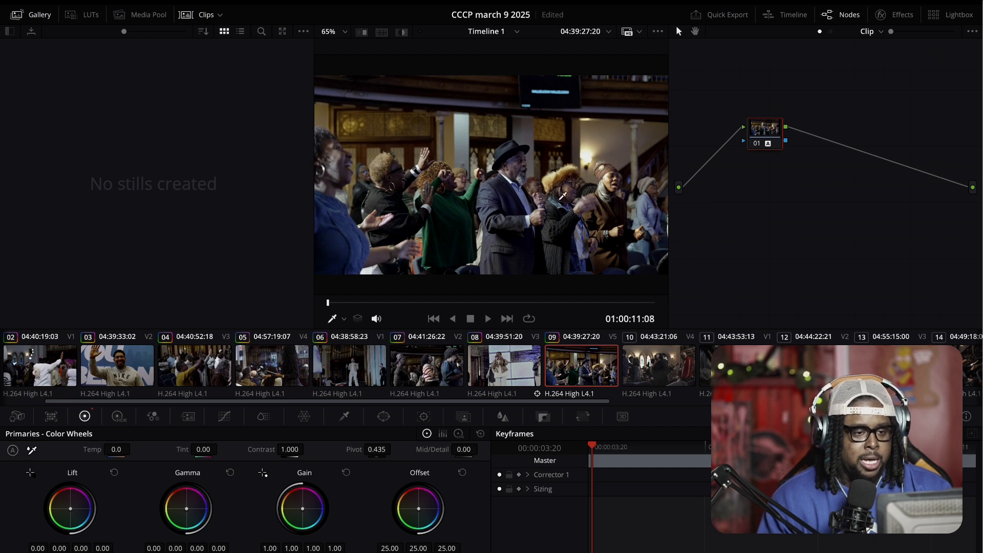
key(Down)
key(Down)
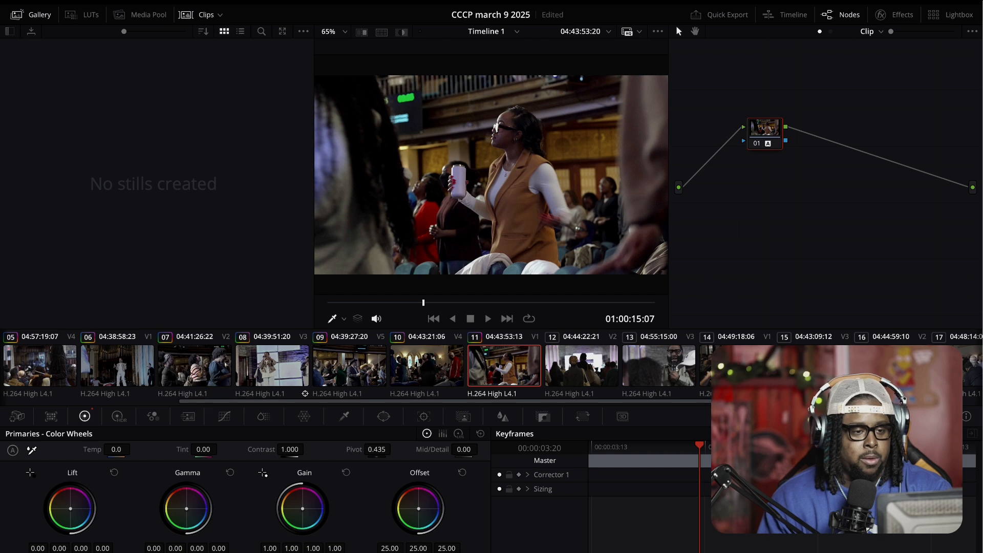
click(586, 135)
key(Down)
key(Down)
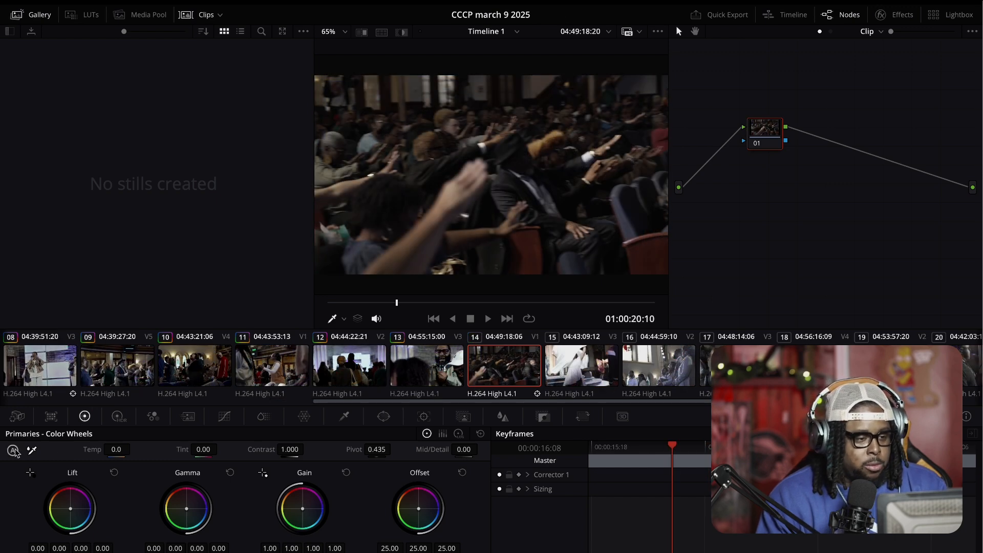
Step: Apply automatic color balance to clip 14 at 01:00:20:10 and to clip 15 at 01:00:21:12
click(14, 450)
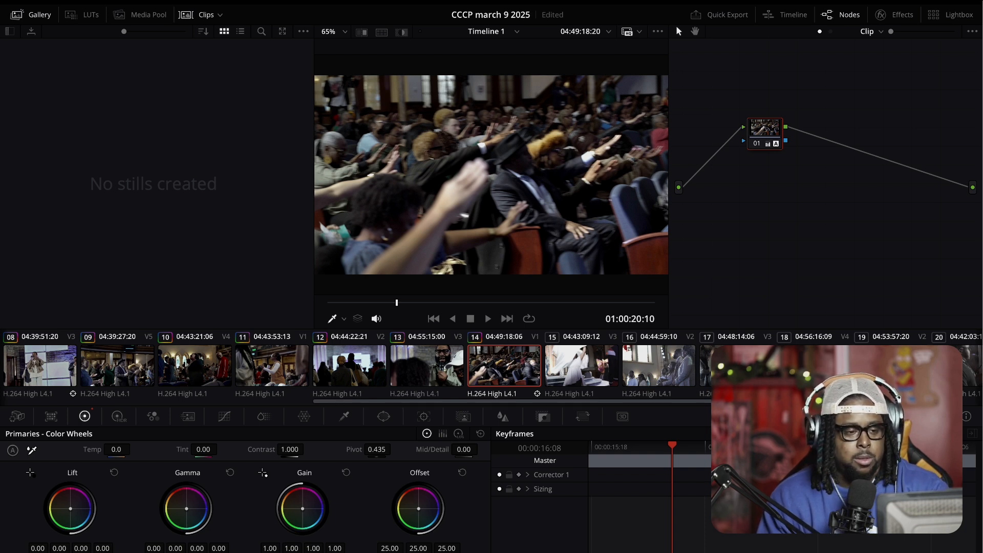
key(Down)
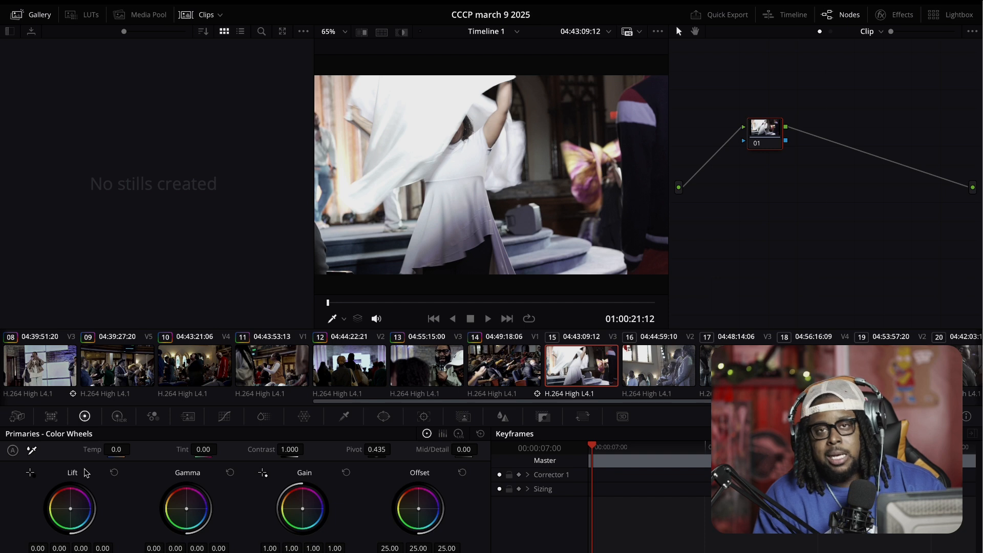
click(12, 451)
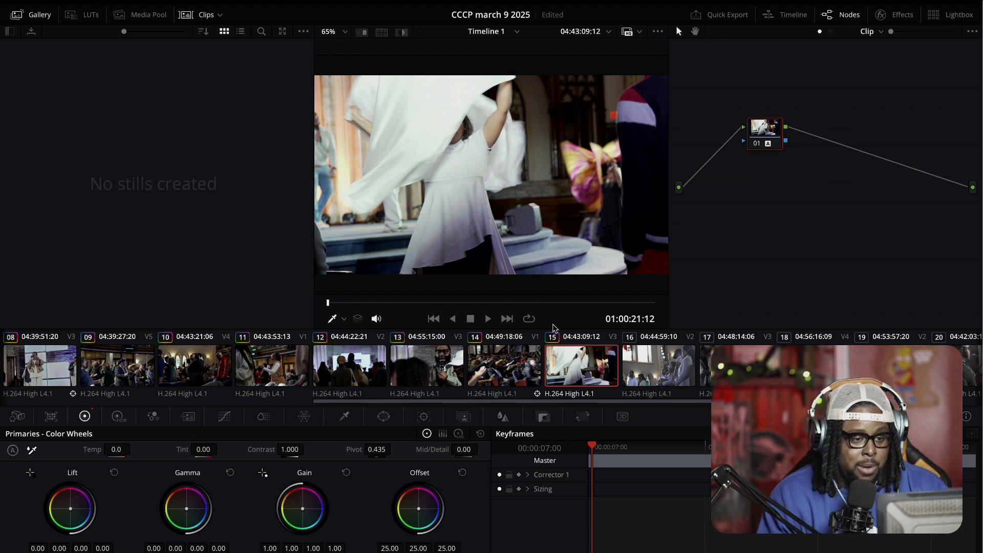
Step: Apply automatic color balance to clip 16 at 01:00:23:09, set its lift to 0.03 and lower the offset
click(519, 360)
key(space)
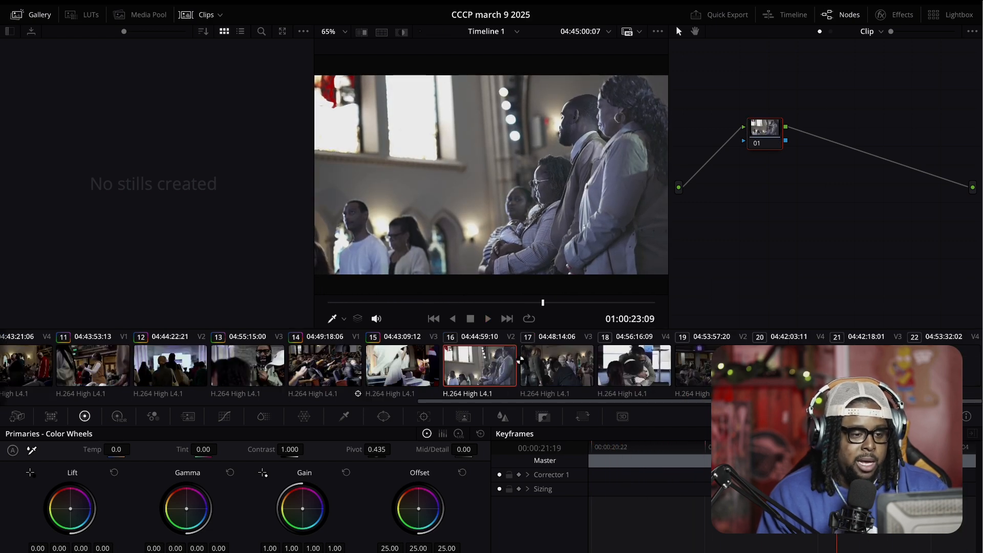
key(alt+shift+c)
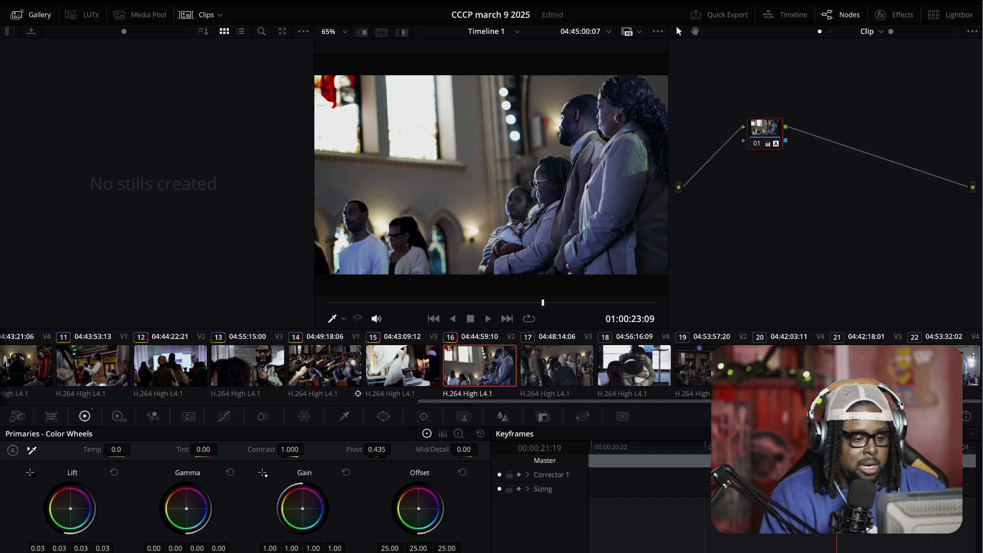
drag(419, 552, 410, 552)
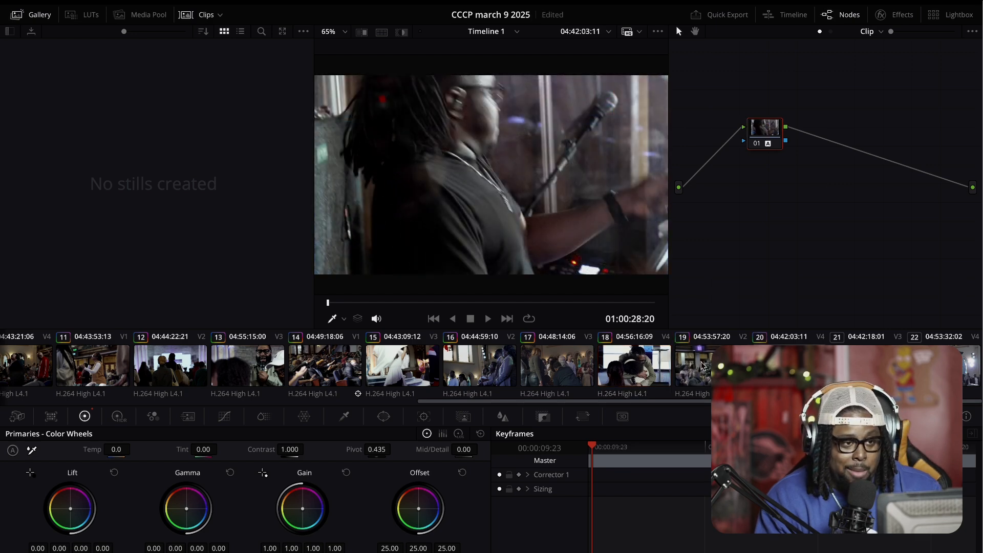
Step: Compare clips 19 and 20, and play from clip 19 into clip 22 to review how the shots cut together
click(703, 365)
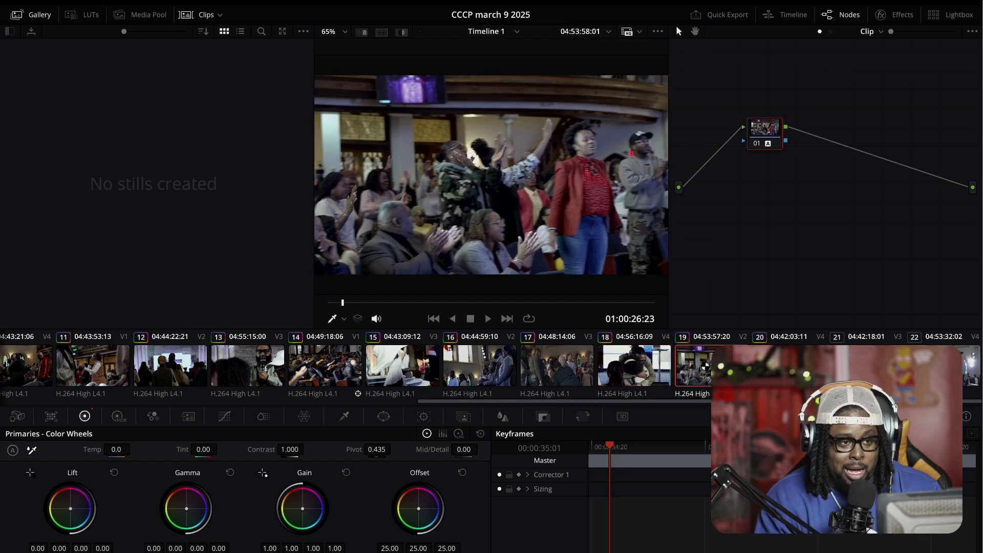
click(773, 366)
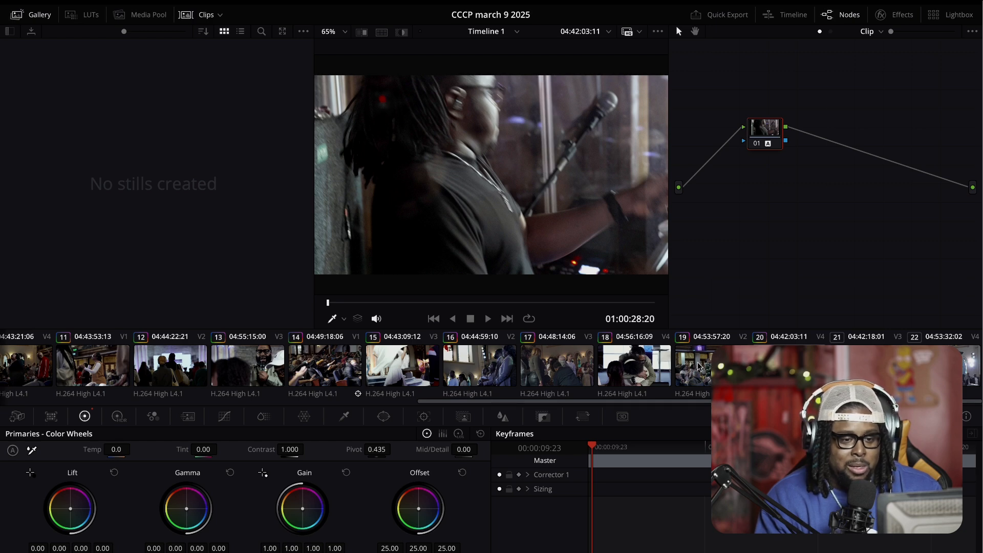
click(707, 369)
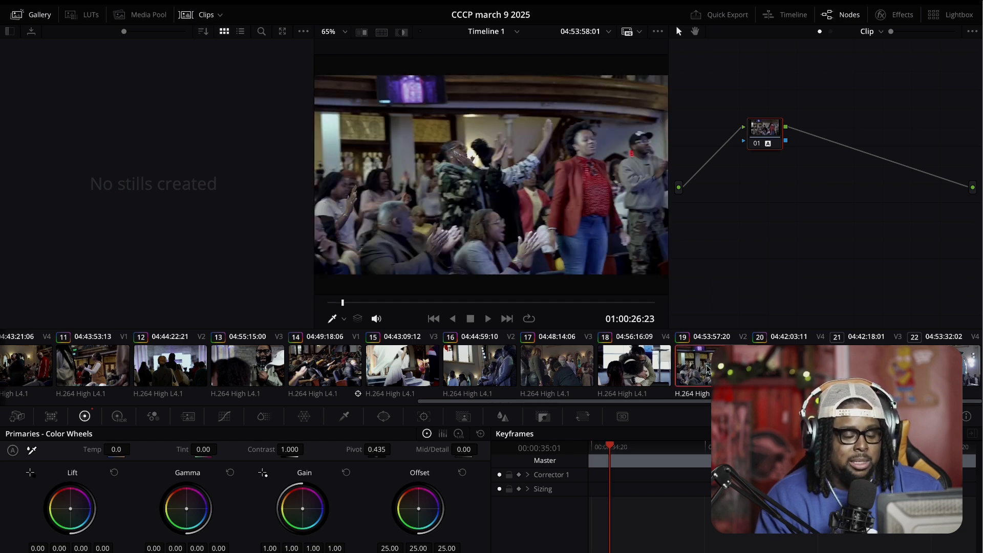
key(space)
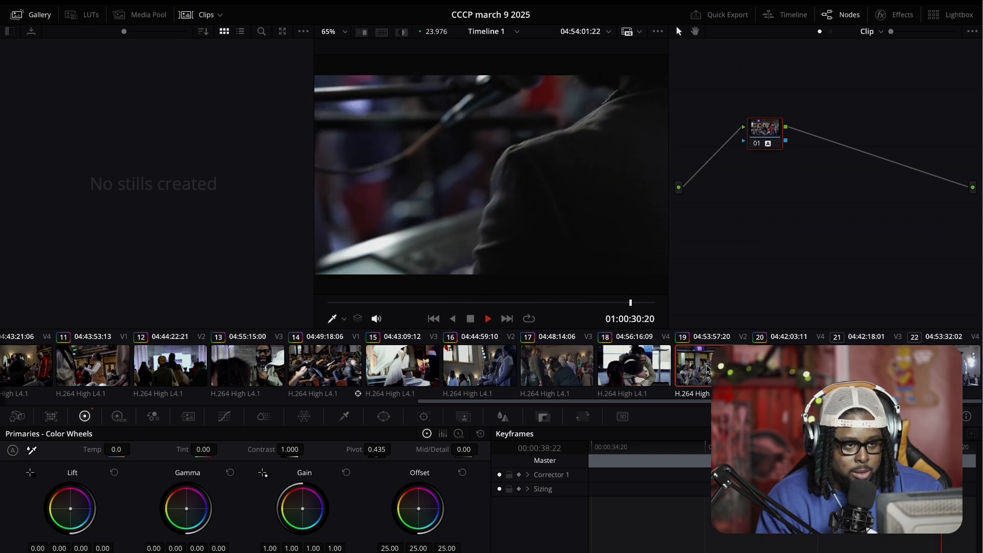
key(space)
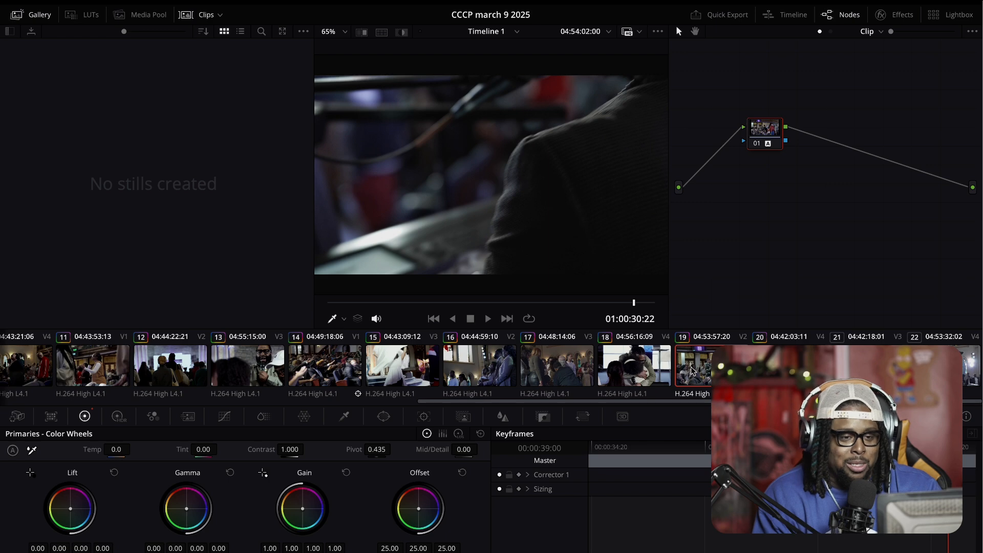
key(space)
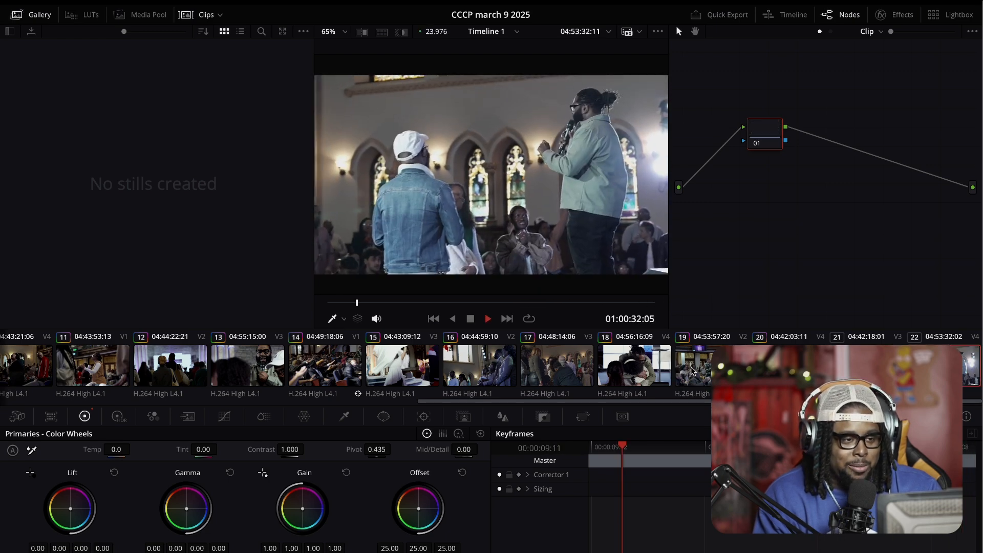
key(space)
Step: Return to clip 20, play it to 01:00:30:02 and desaturate it completely to black and white
key(Up)
key(Up)
key(Up)
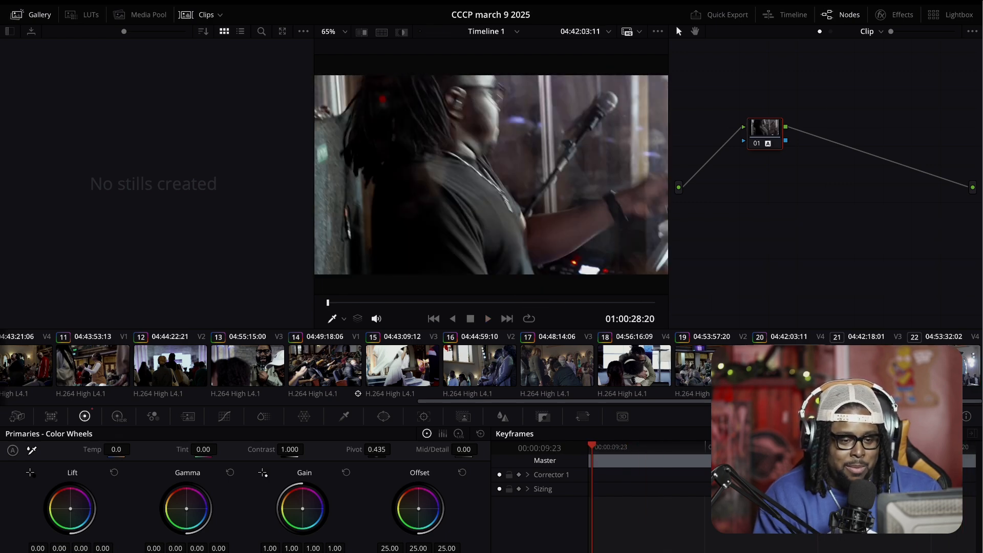
key(space)
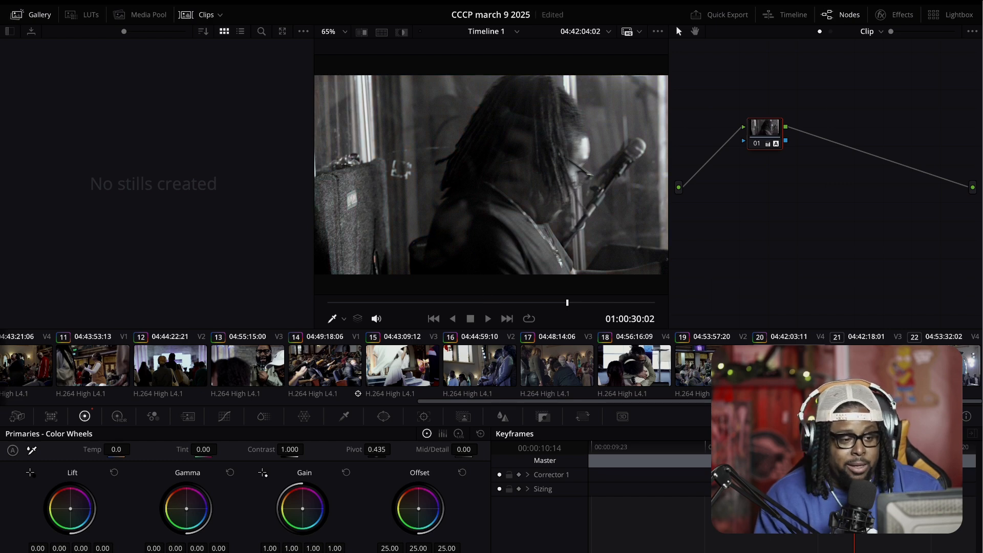
Step: Compare the black-and-white look of clip 20 with the color of clips 17, 18 and 19
click(565, 375)
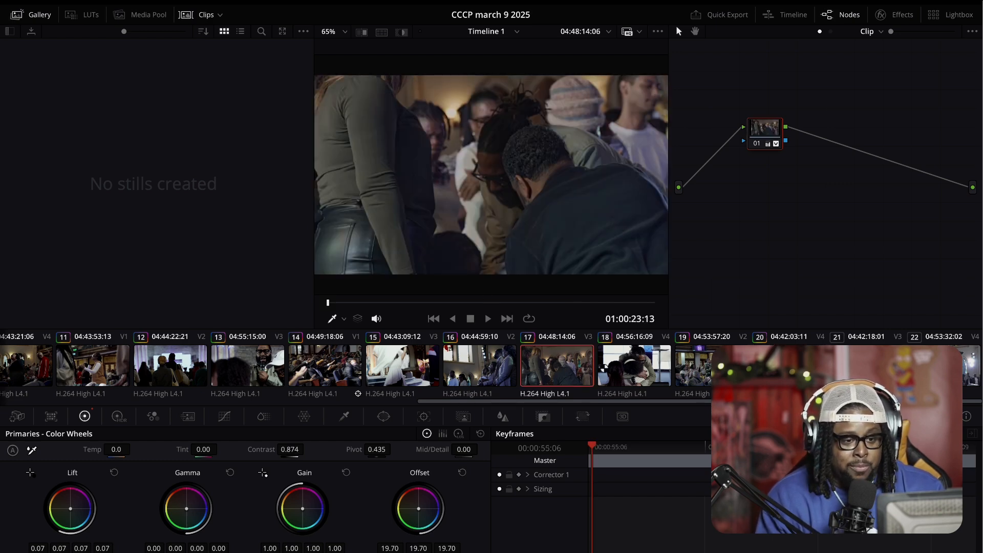
click(617, 367)
click(700, 358)
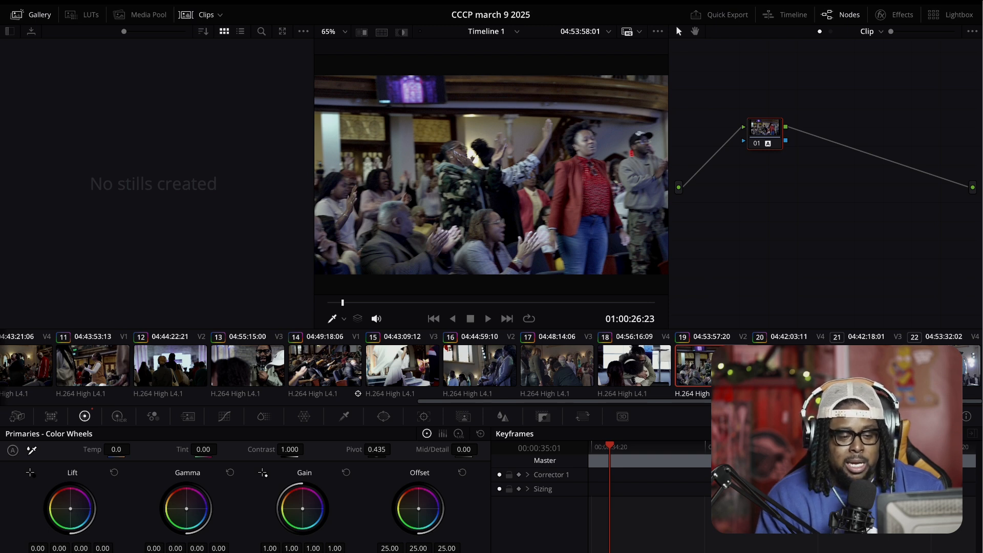
click(785, 366)
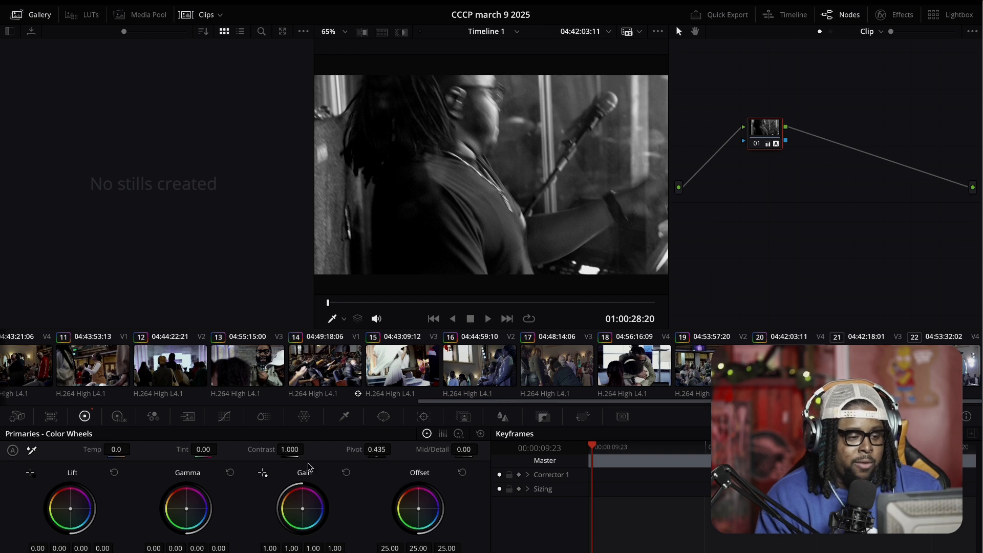
click(691, 374)
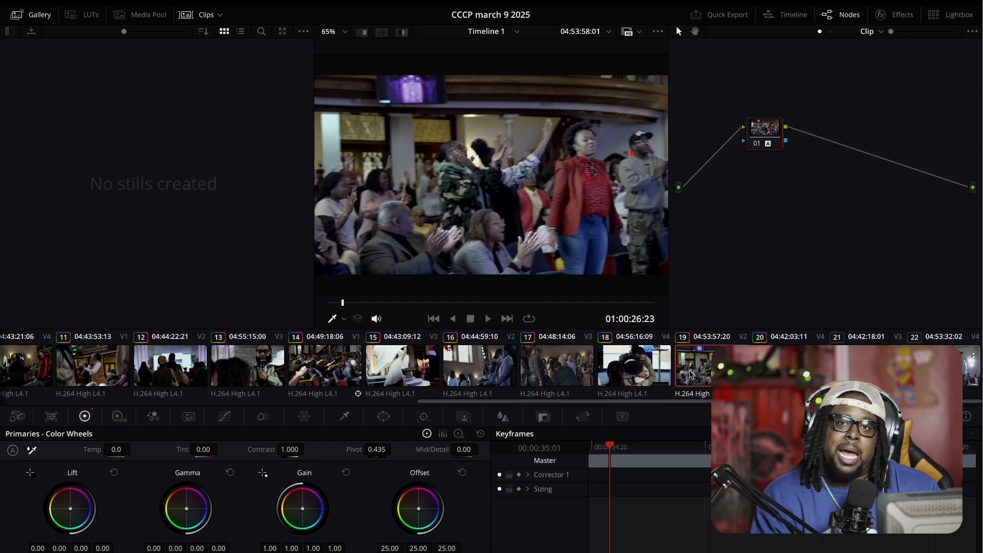
Step: Apply automatic color balance to clip 22 at 01:00:32:13, with lift 0.09, gamma -0.04, gain 0.89 and offset 23.25
key(space)
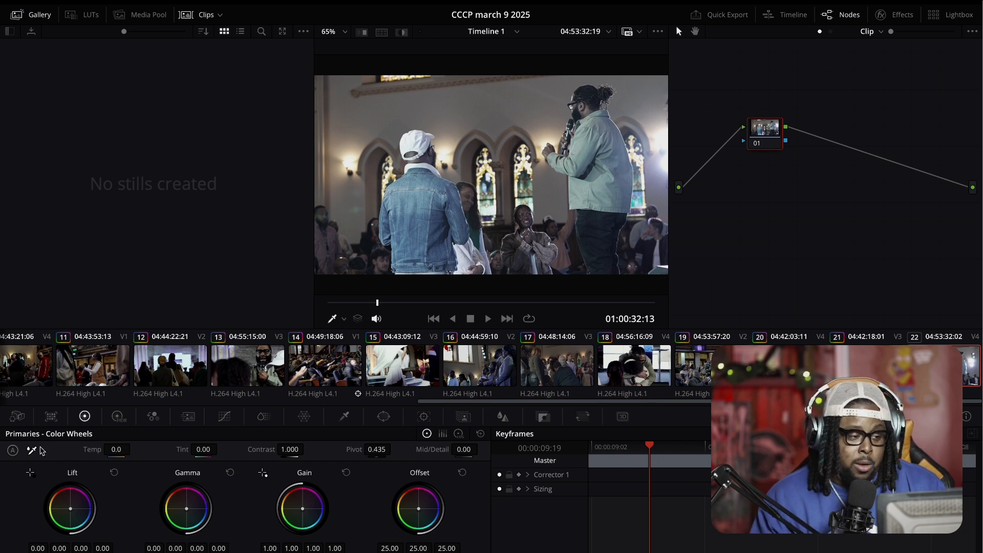
click(13, 451)
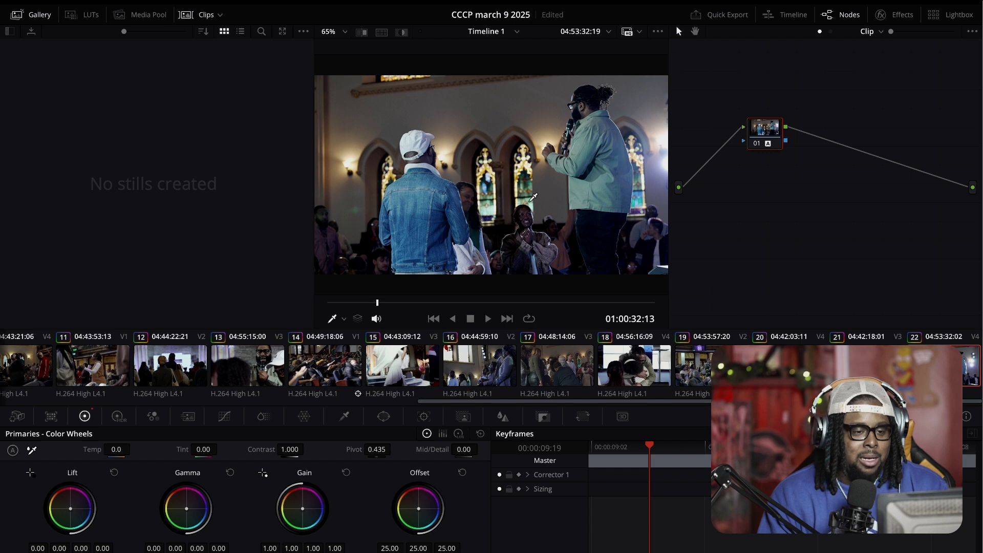
click(413, 213)
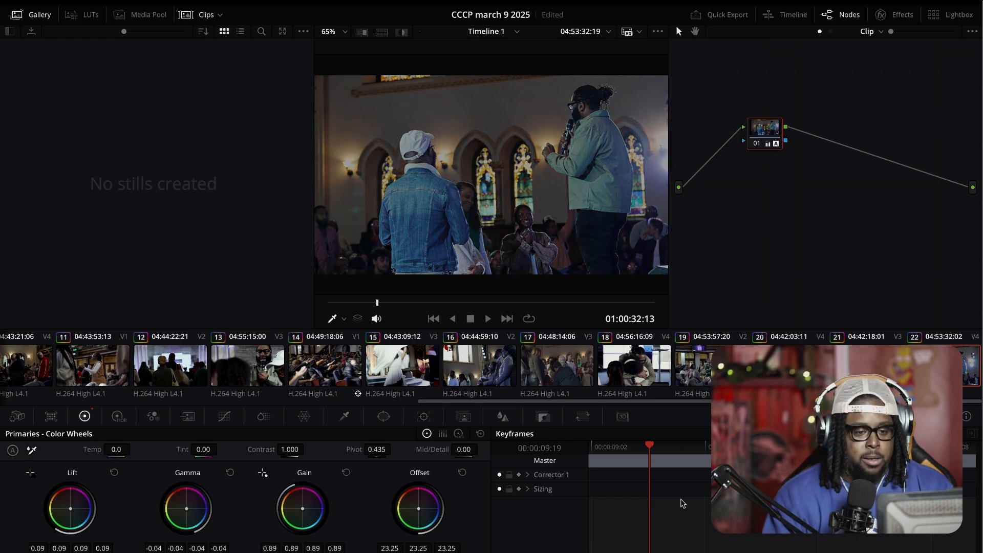
Step: Play the timeline from the start of clip 20 at 01:00:28:20 to review the graded clips
click(789, 366)
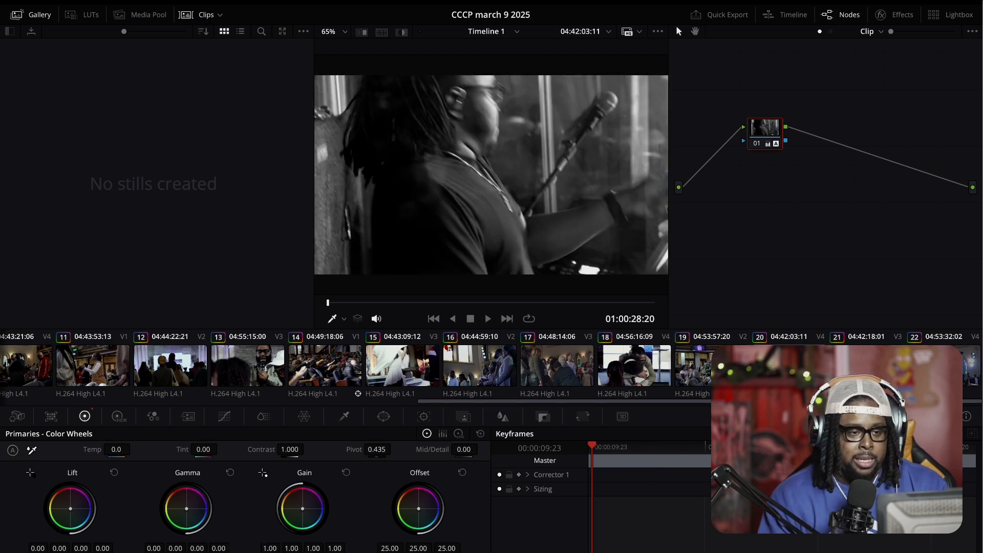
key(space)
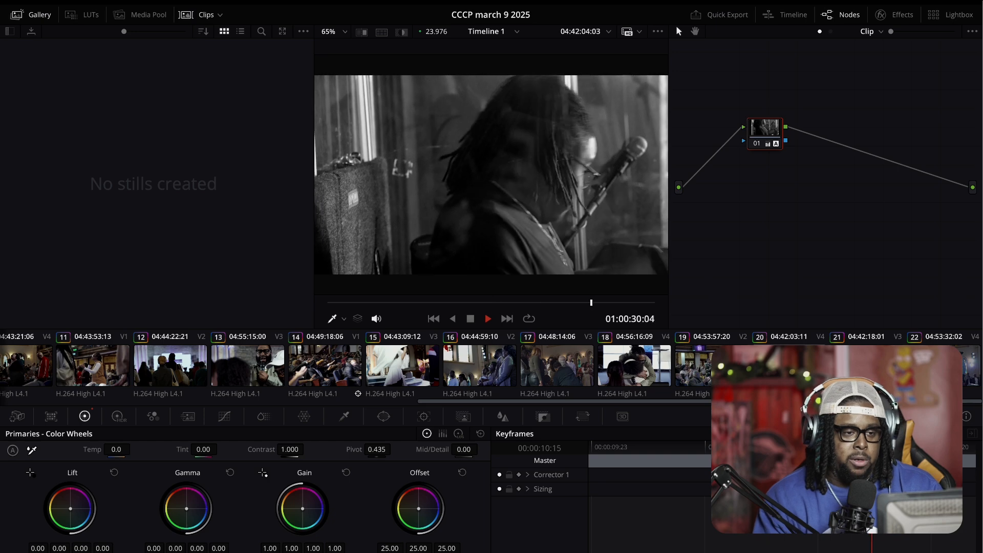